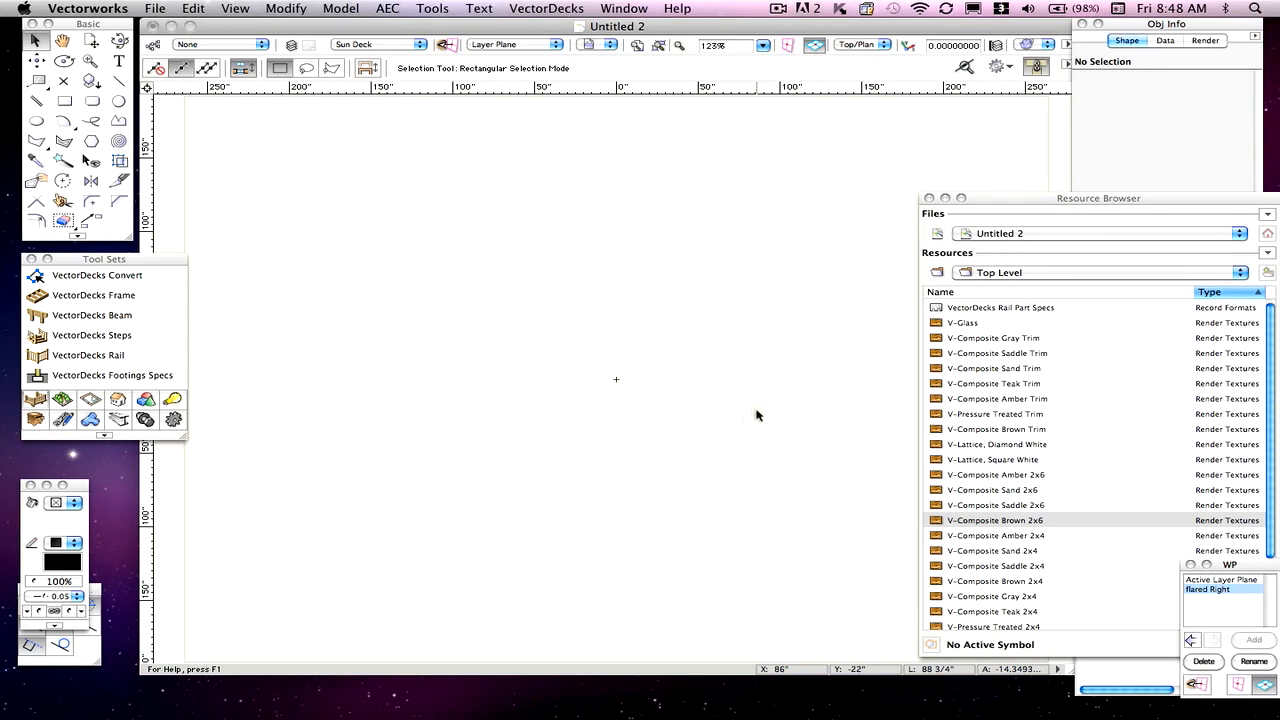
- Press F8 in Vectorworks to show the overview of all six desktops
key(F8)
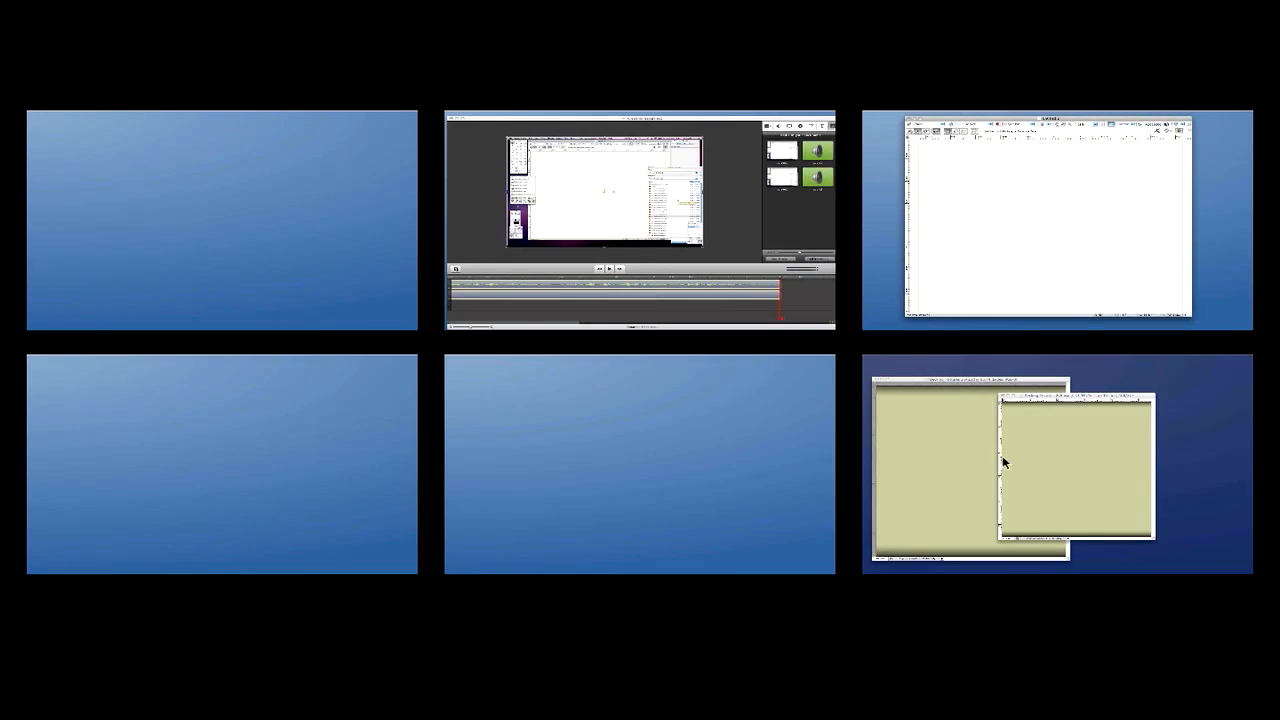
- Switch to the Photoshop desktop and bring Decking Textures 2x6 in front of the 2x4 document
click(1022, 478)
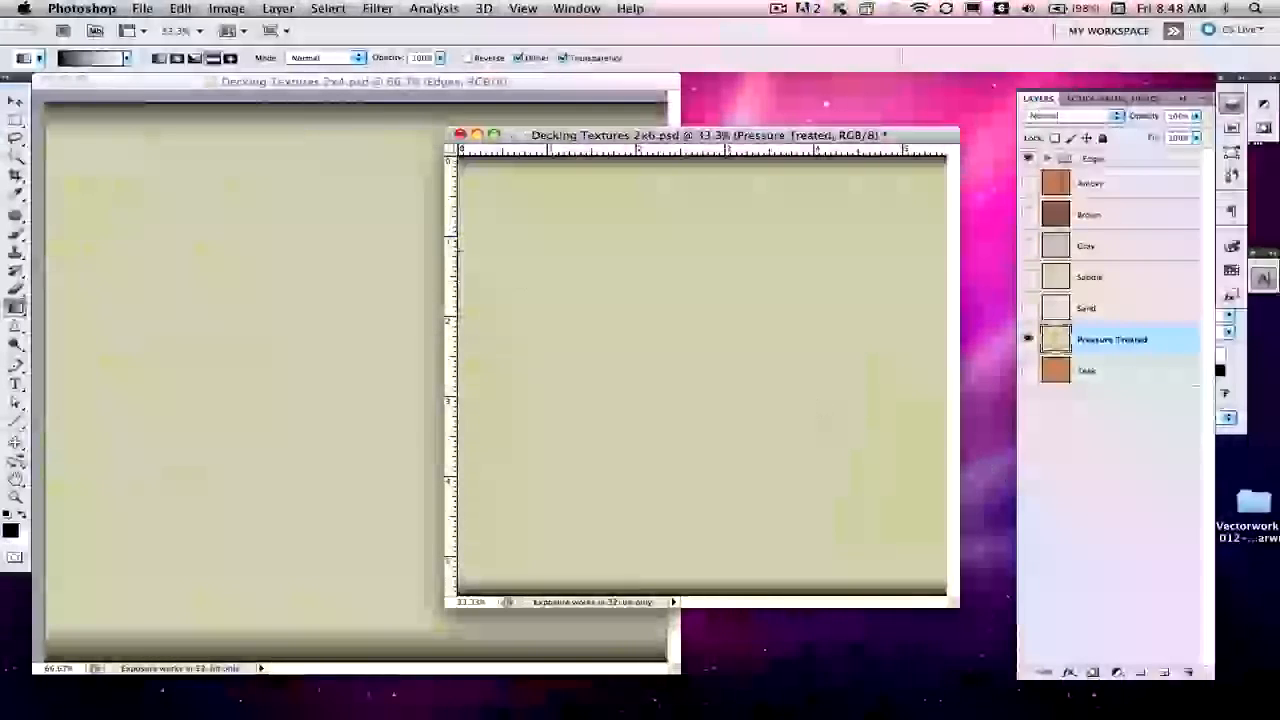
click(82, 8)
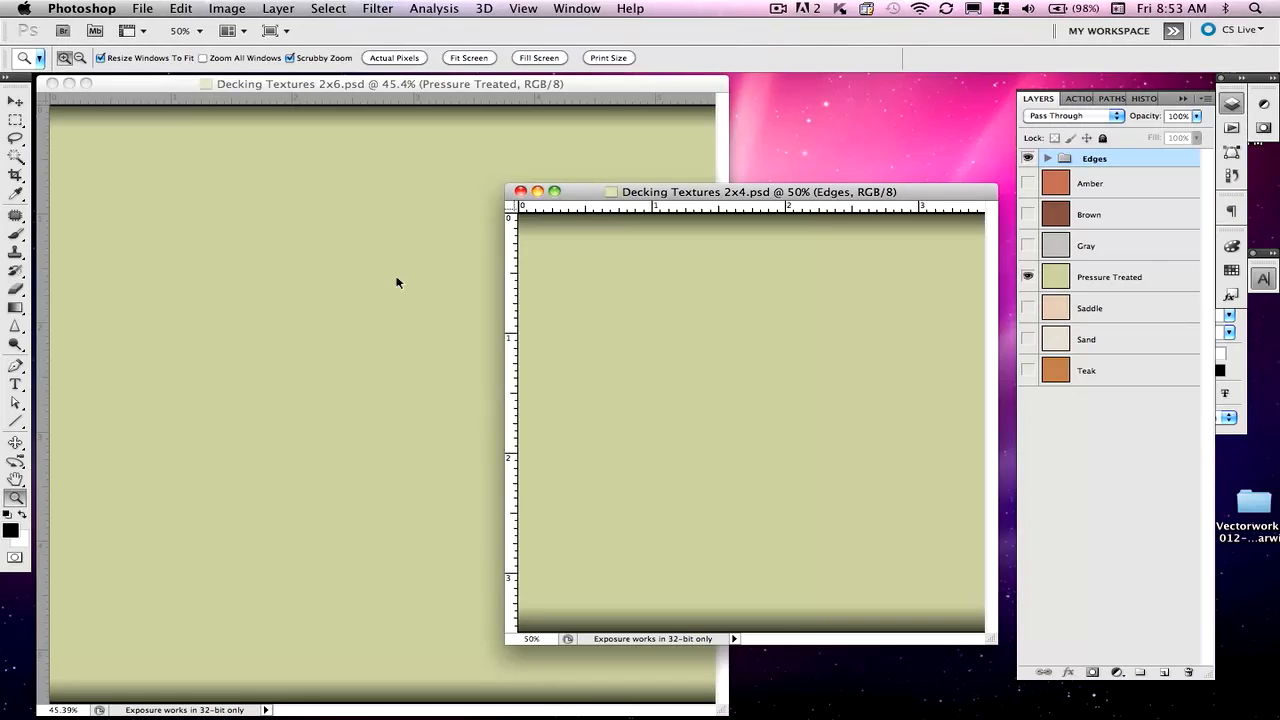
click(346, 268)
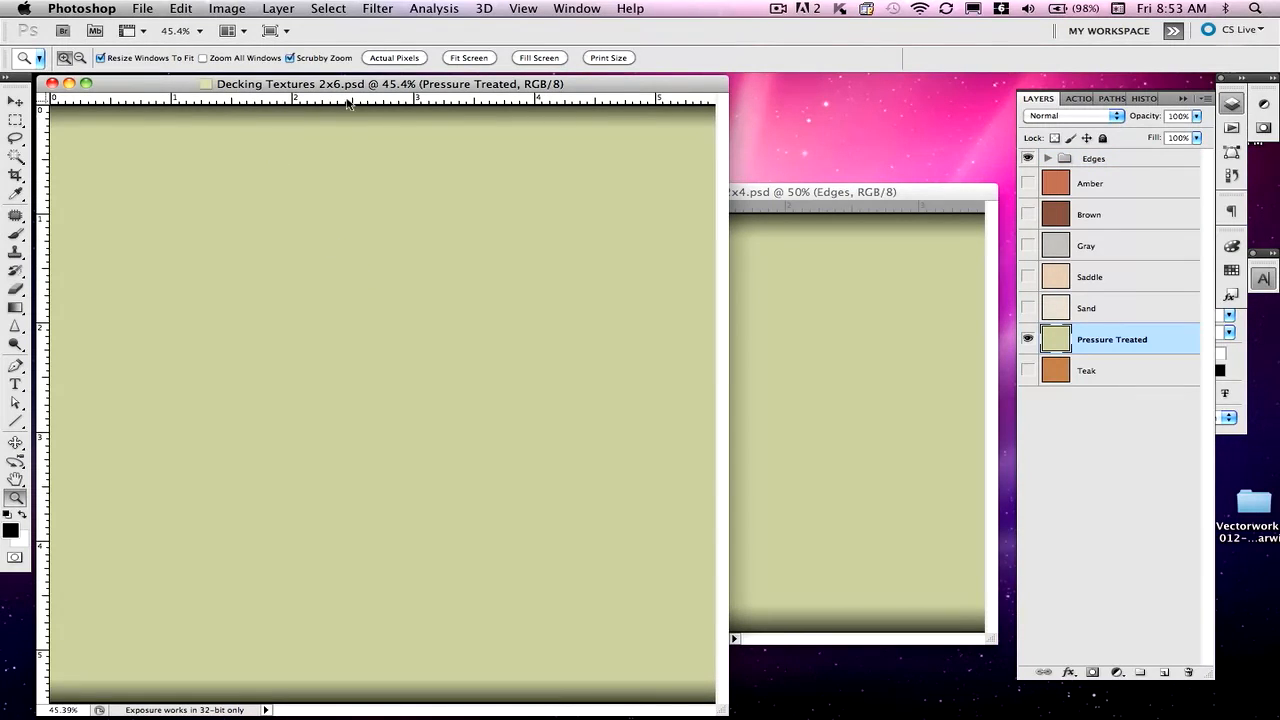
click(811, 314)
click(222, 9)
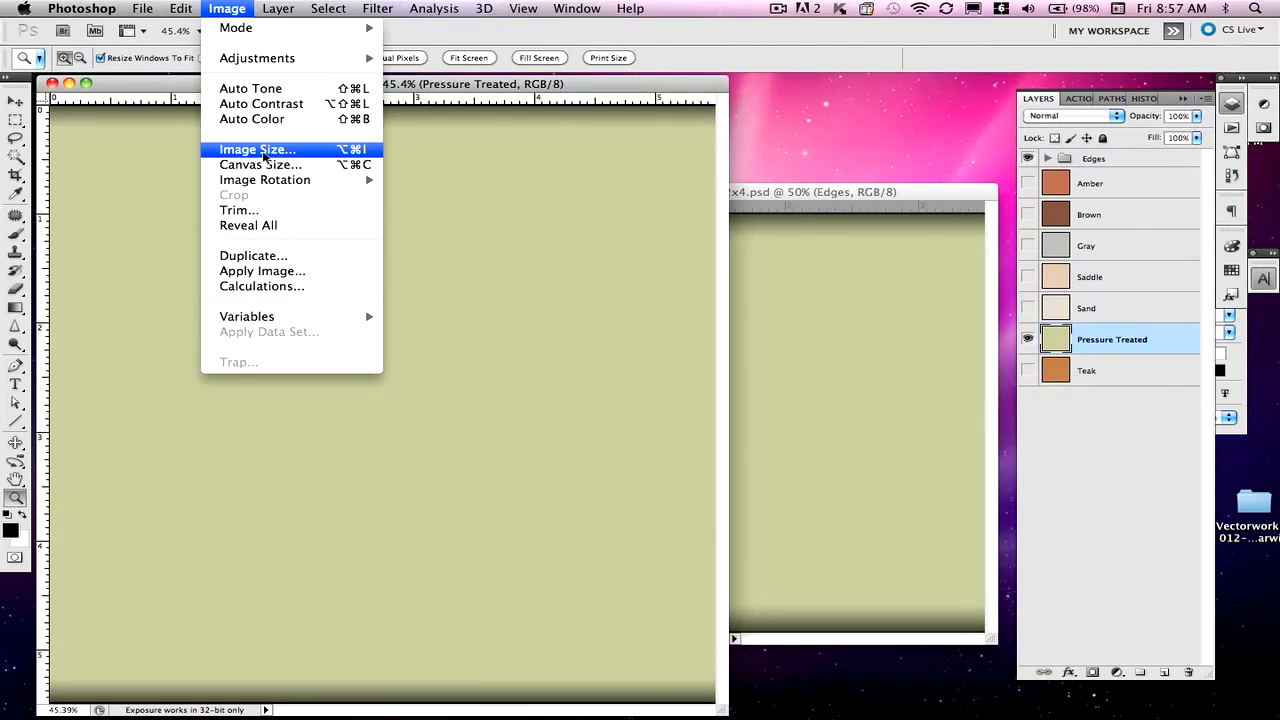
- Confirm the 2x6 document is 1650 px square in Image Size, then pick the Move tool
click(263, 152)
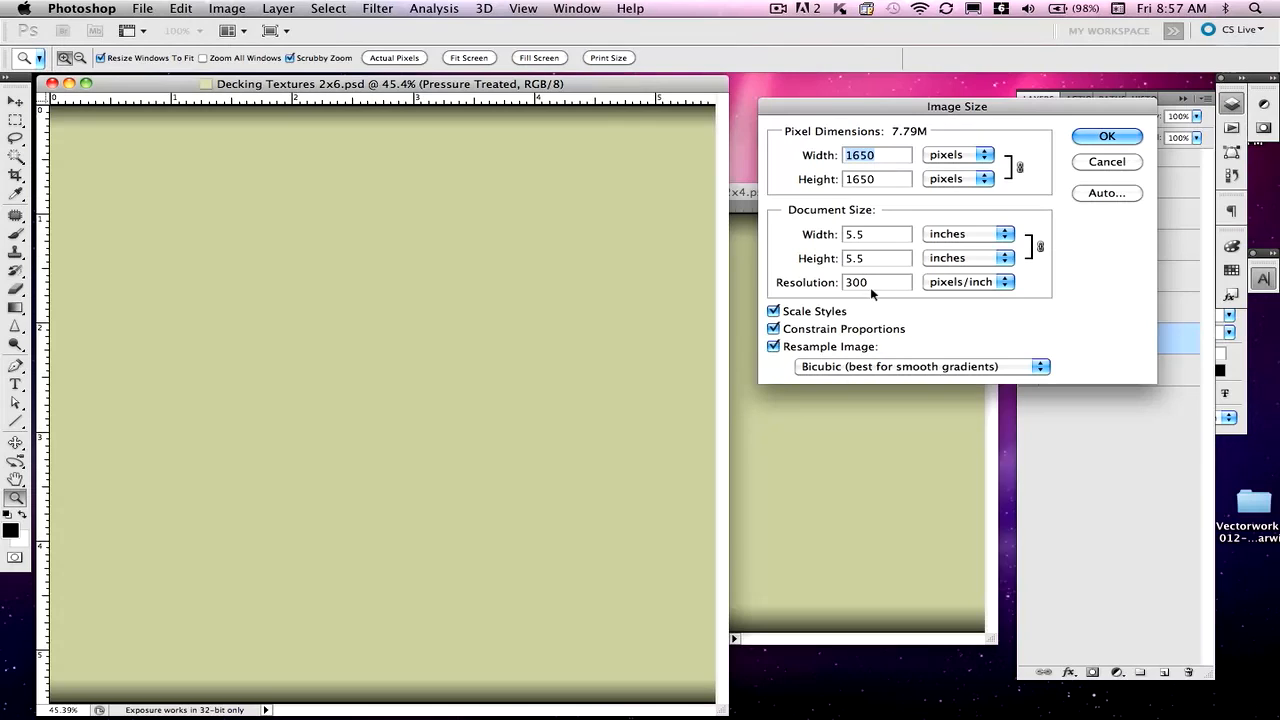
click(1106, 140)
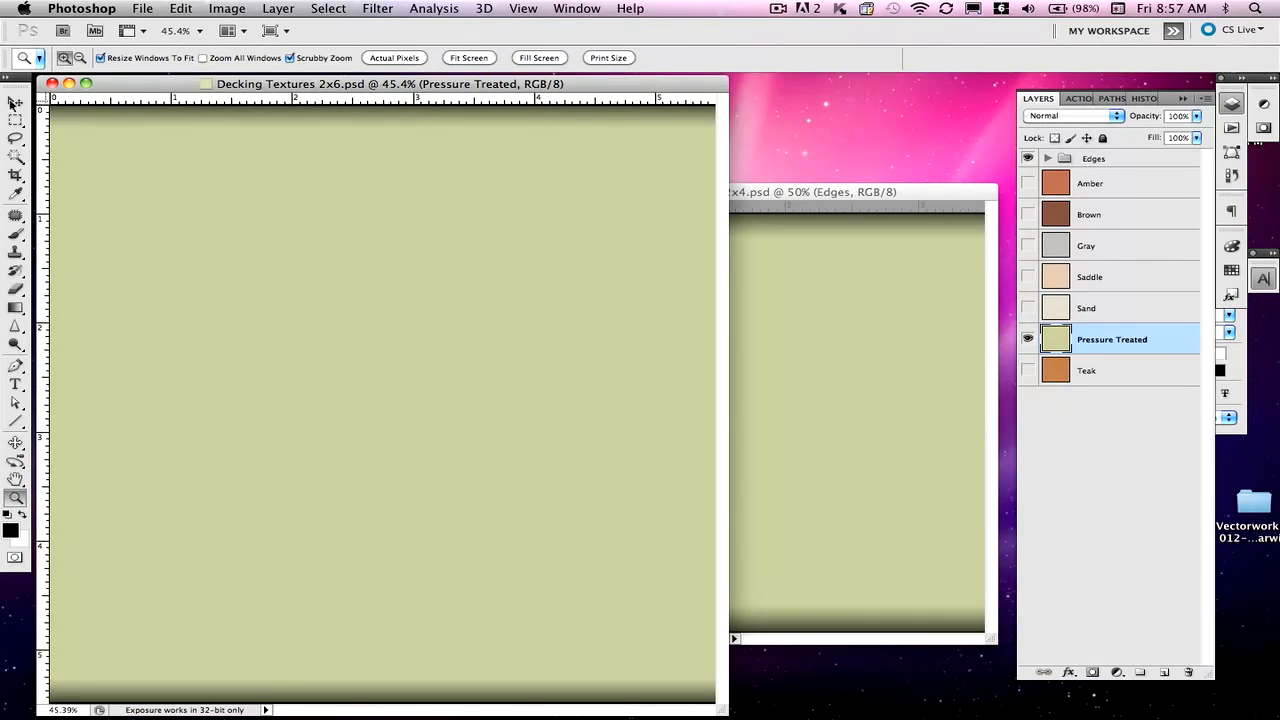
click(15, 102)
- Bring the 2x4 document forward and confirm its size is 3.5 x 3.5 inches at 300 pixels/inch
click(800, 314)
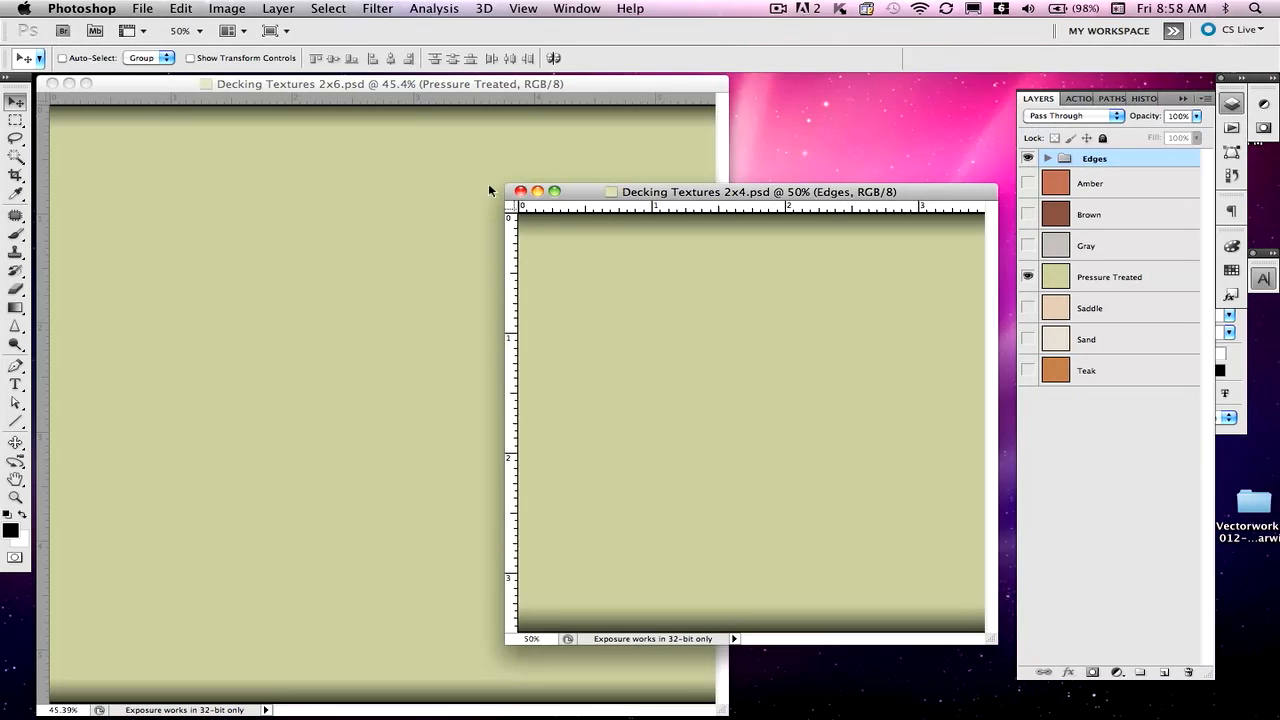
click(226, 8)
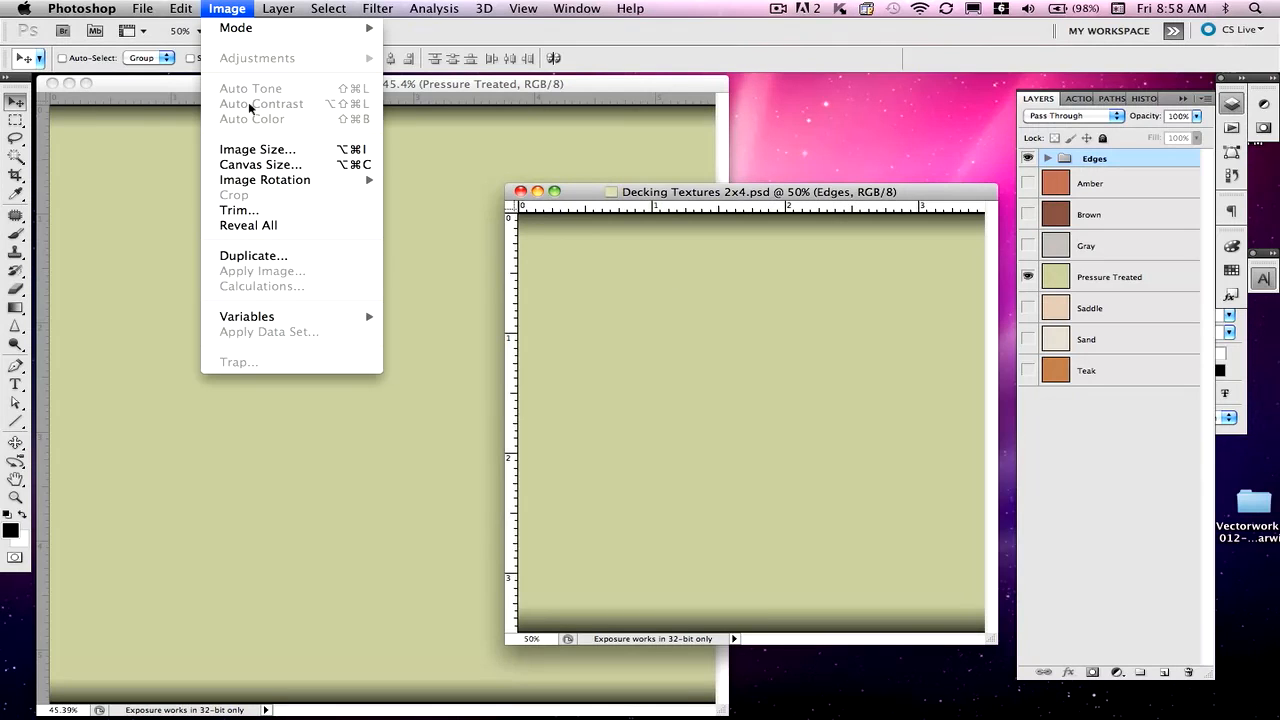
click(250, 149)
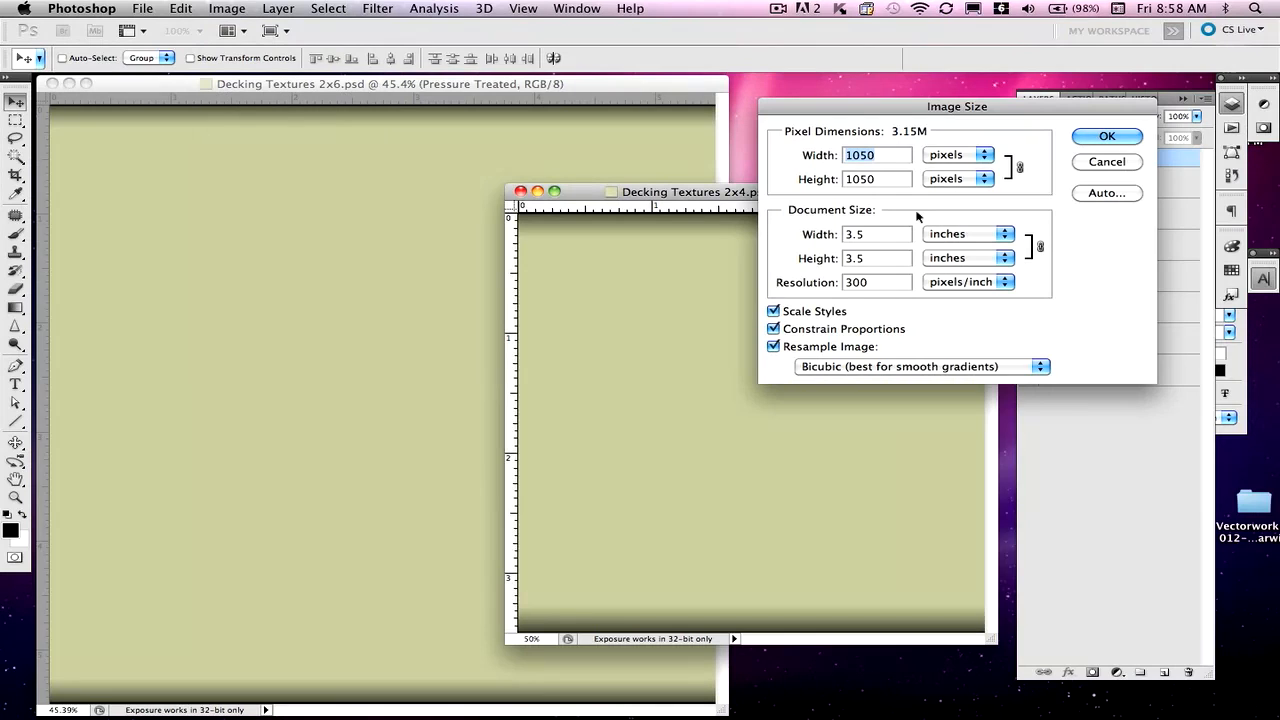
click(1106, 137)
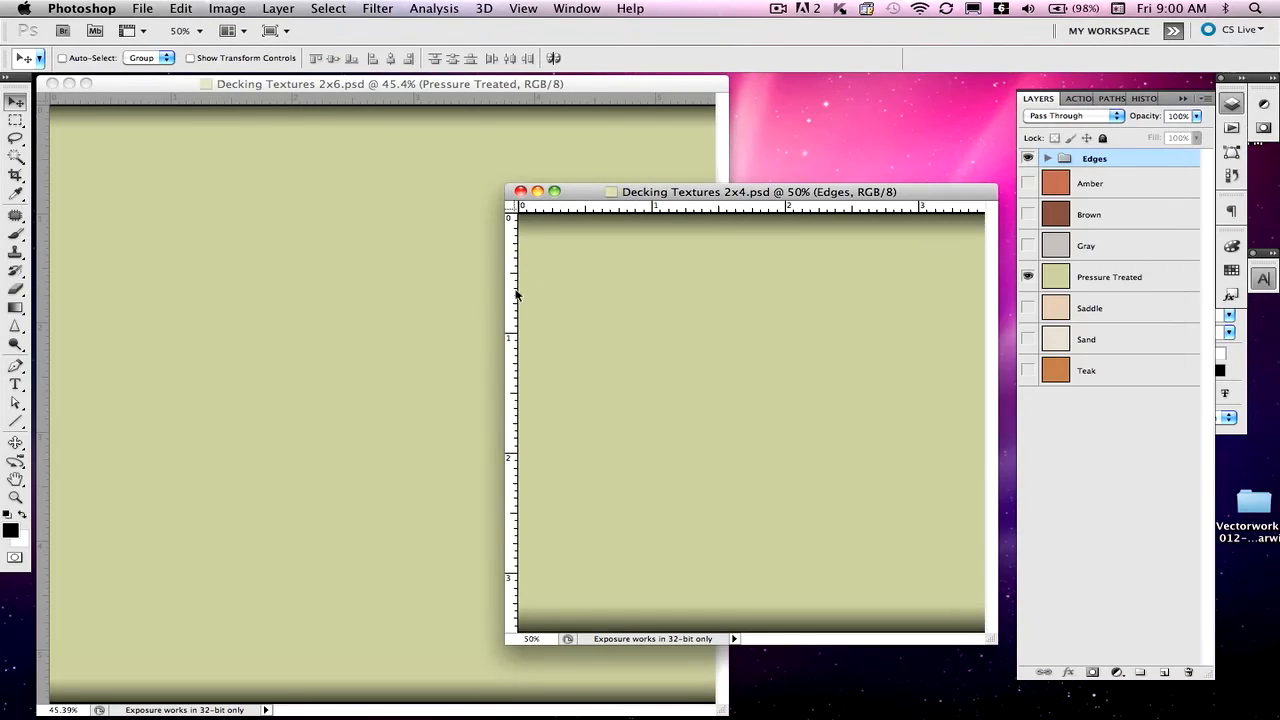
- Switch between the 2x6 and 2x4 document windows several times, ending with the 2x4 in front
click(366, 279)
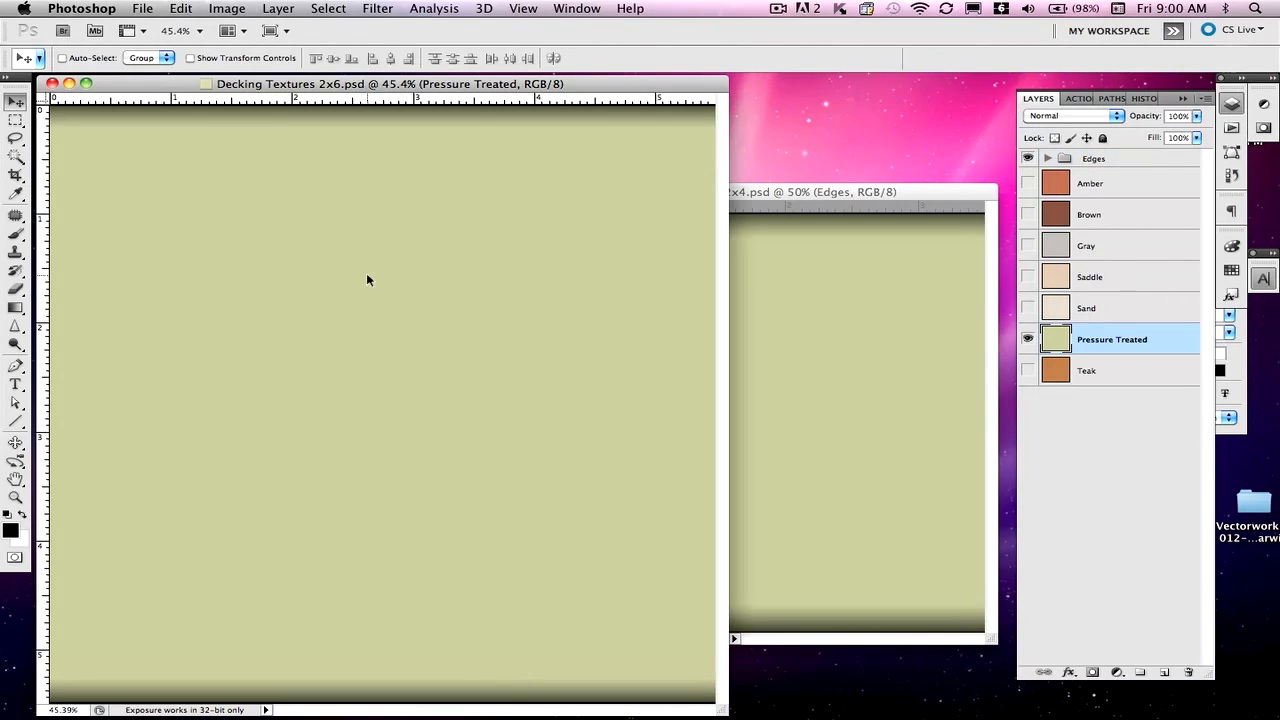
click(793, 340)
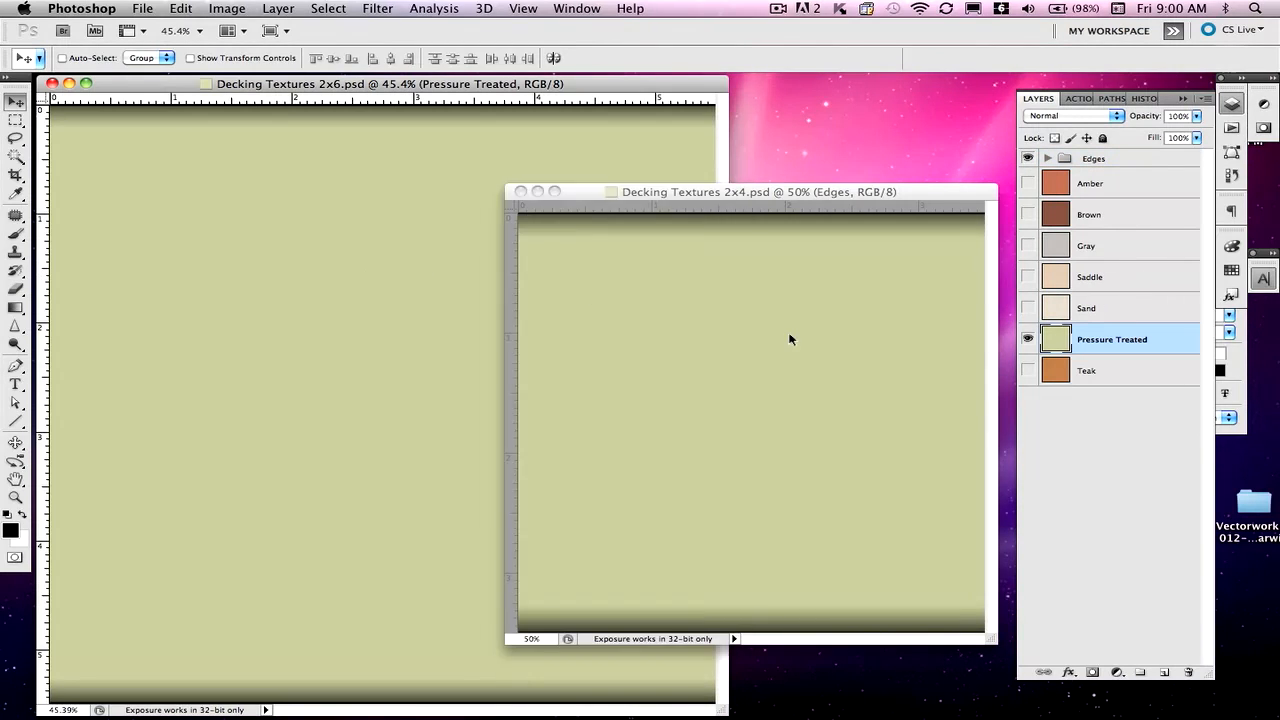
click(344, 266)
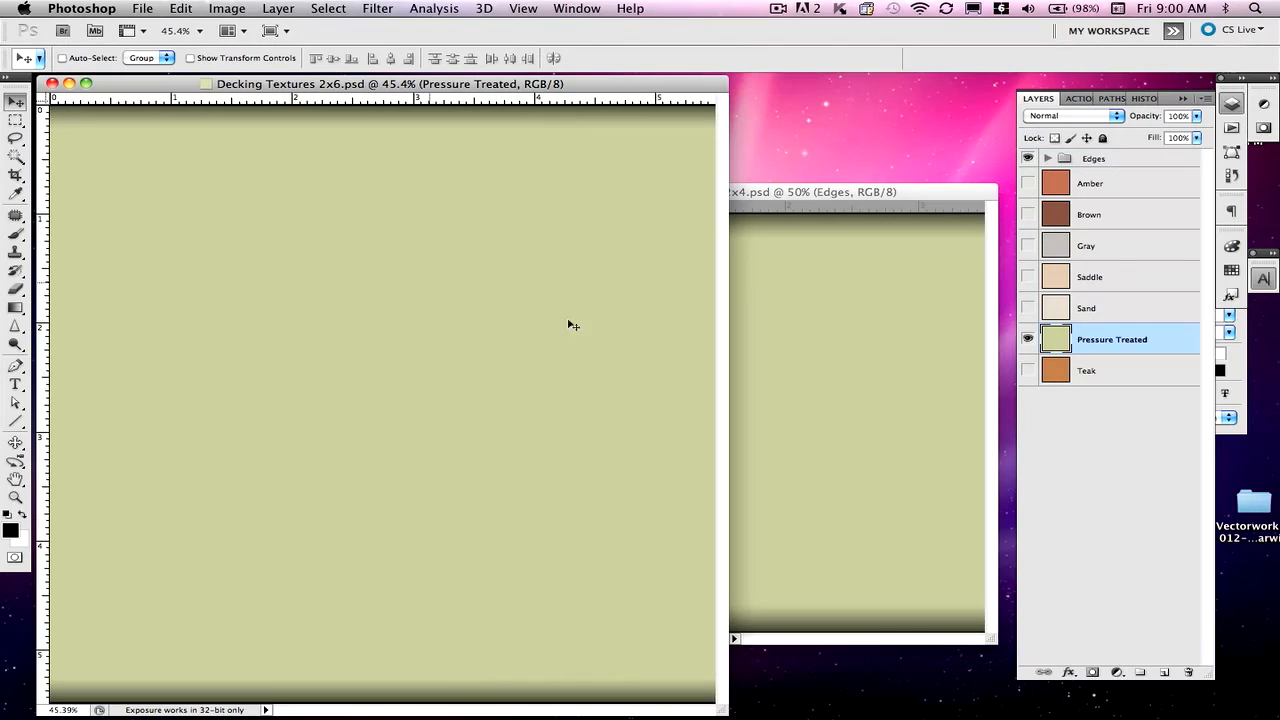
click(793, 364)
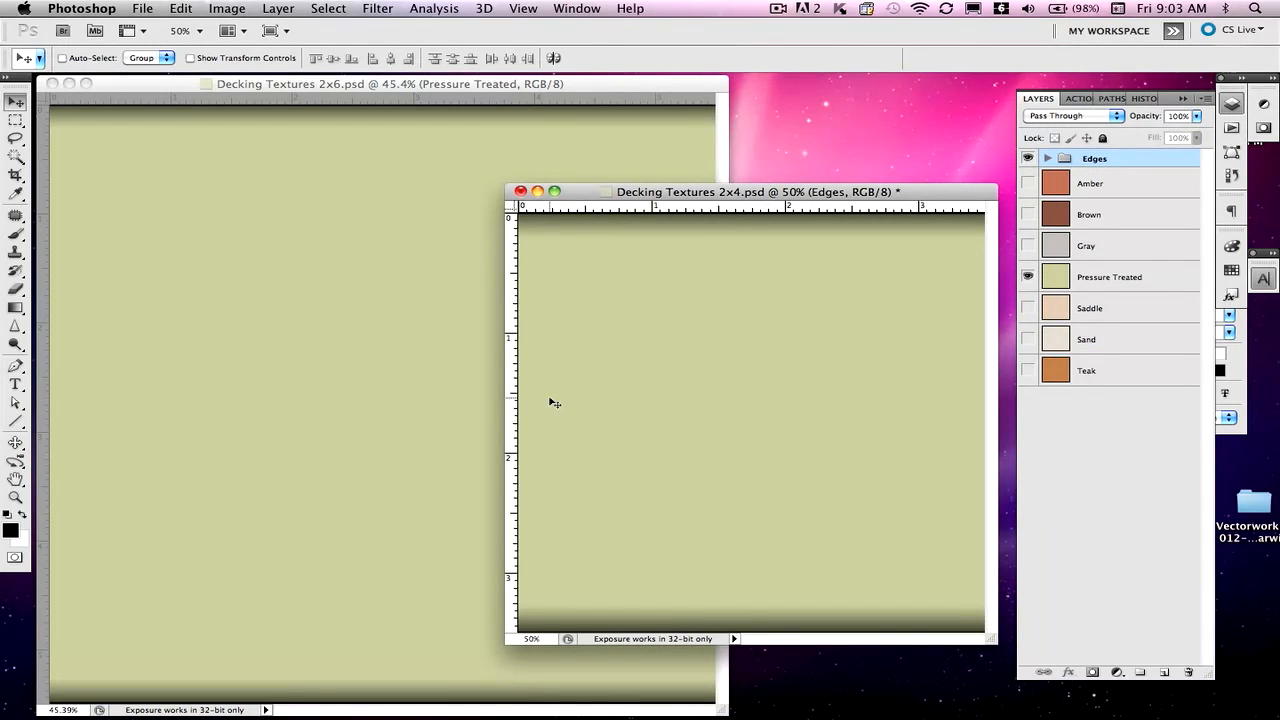
click(392, 381)
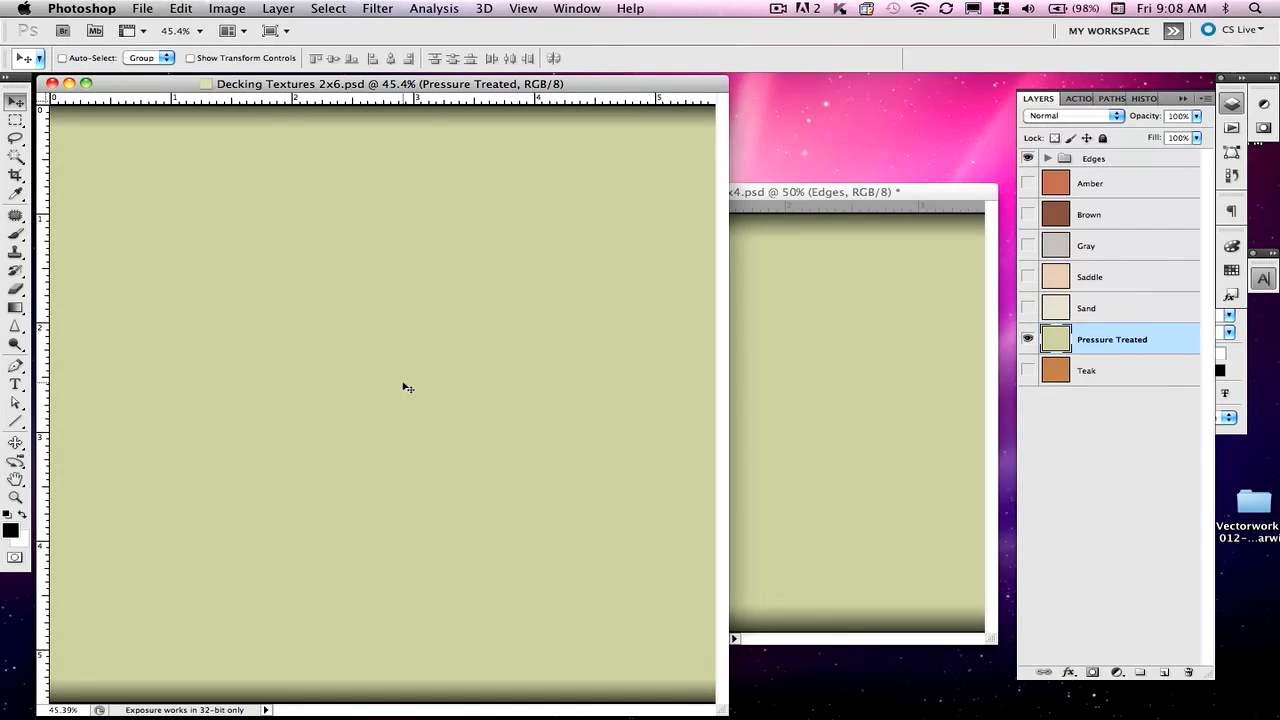
click(767, 409)
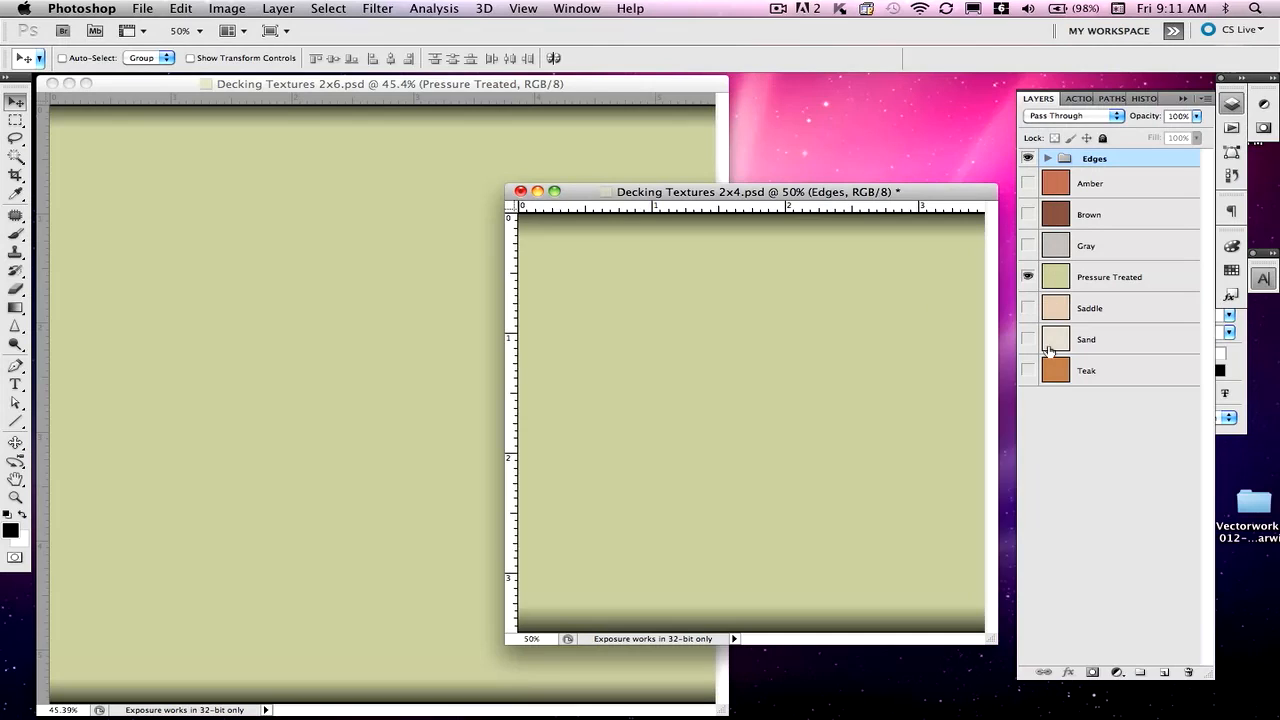
- In the 2x4 document, expand and collapse the Edges group and toggle its shading off and on
click(1047, 159)
click(1047, 159)
click(1027, 158)
click(1027, 158)
- Bring the 2x6 document forward and toggle its Edges shading off and back on
click(636, 157)
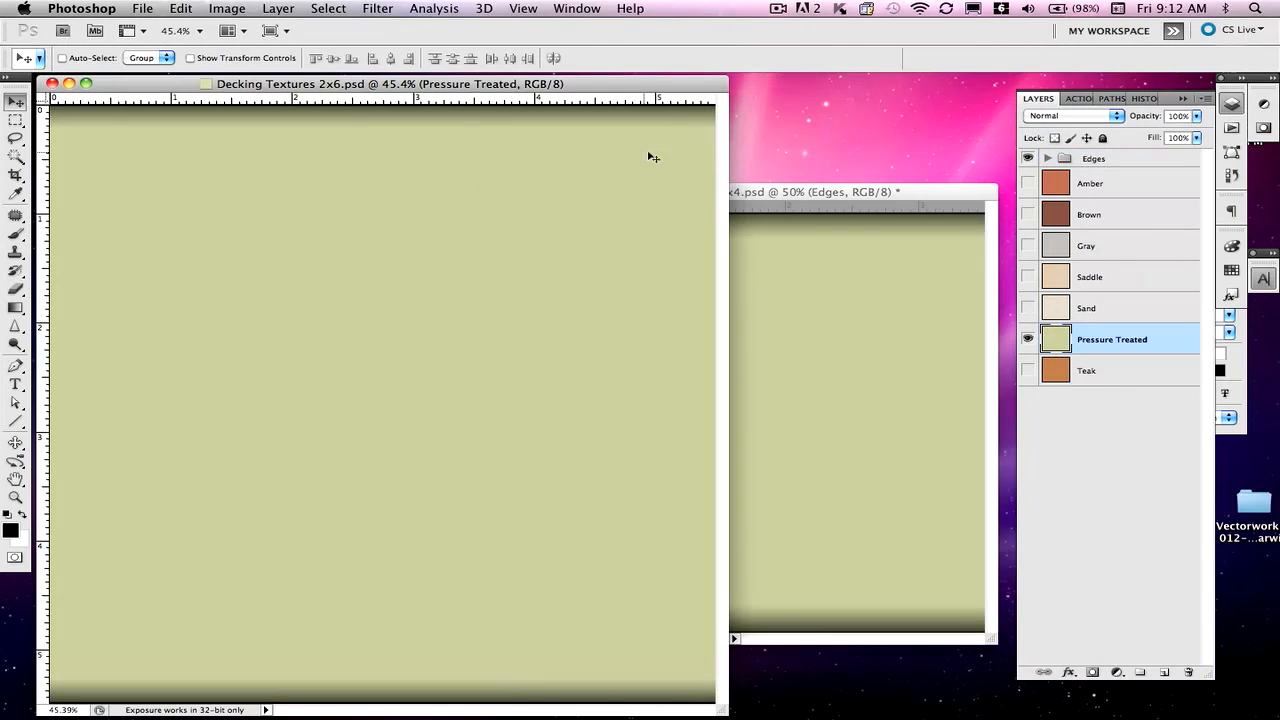
click(1028, 160)
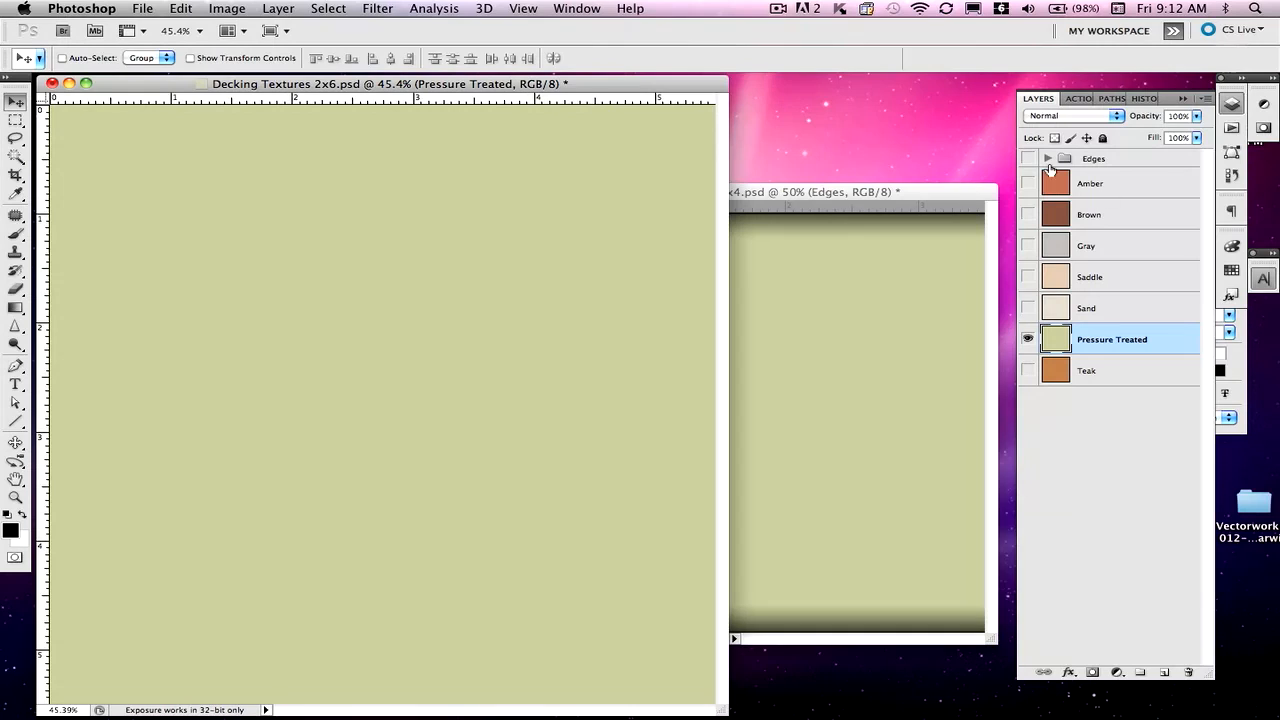
click(1028, 158)
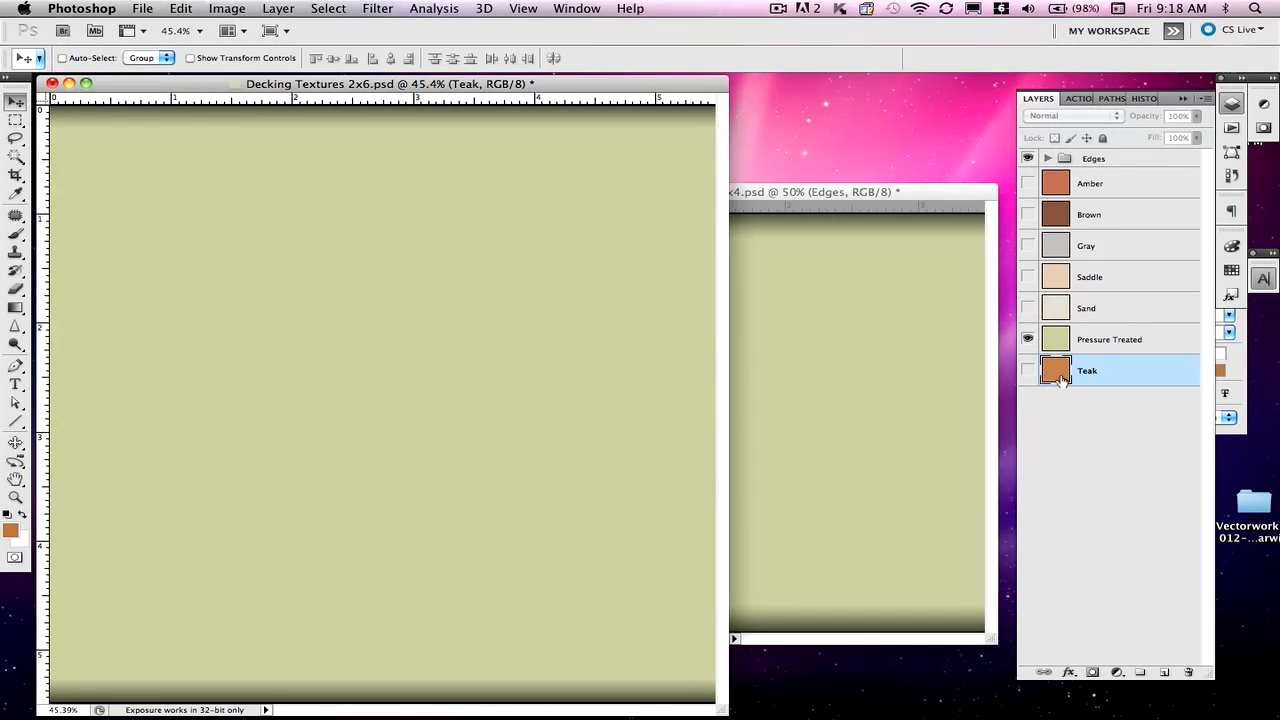
click(1028, 370)
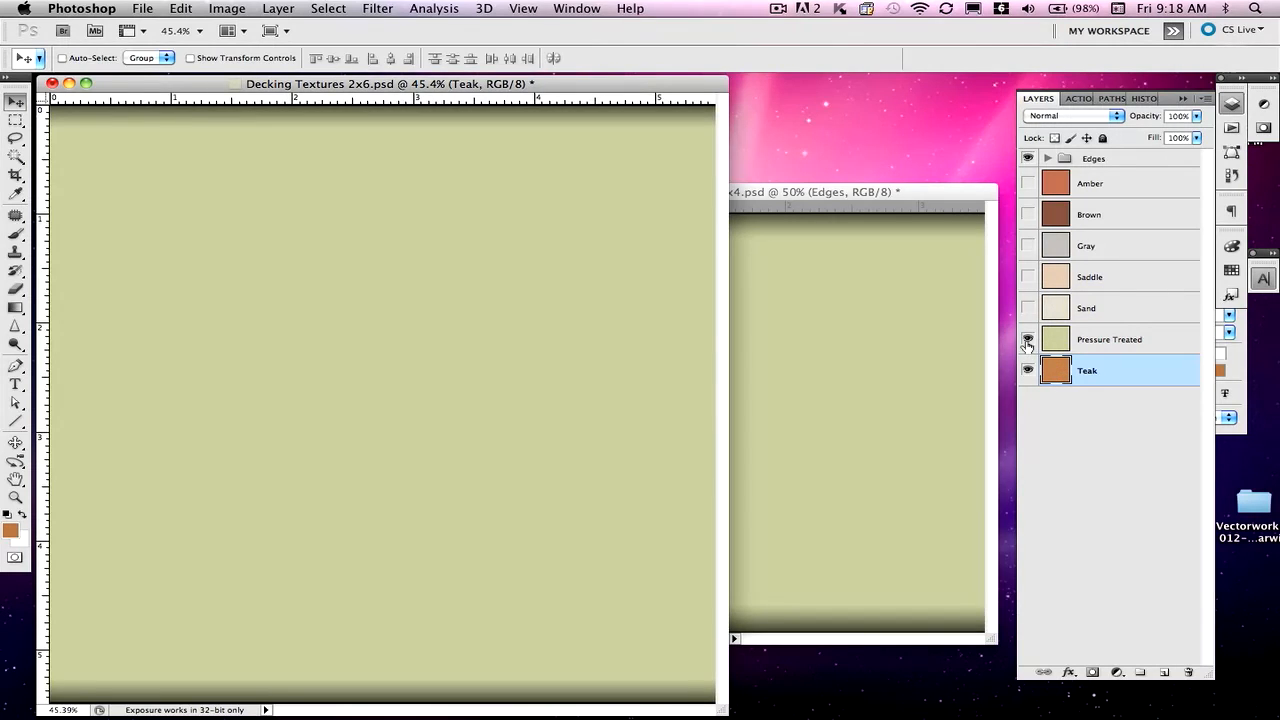
click(1028, 339)
click(885, 360)
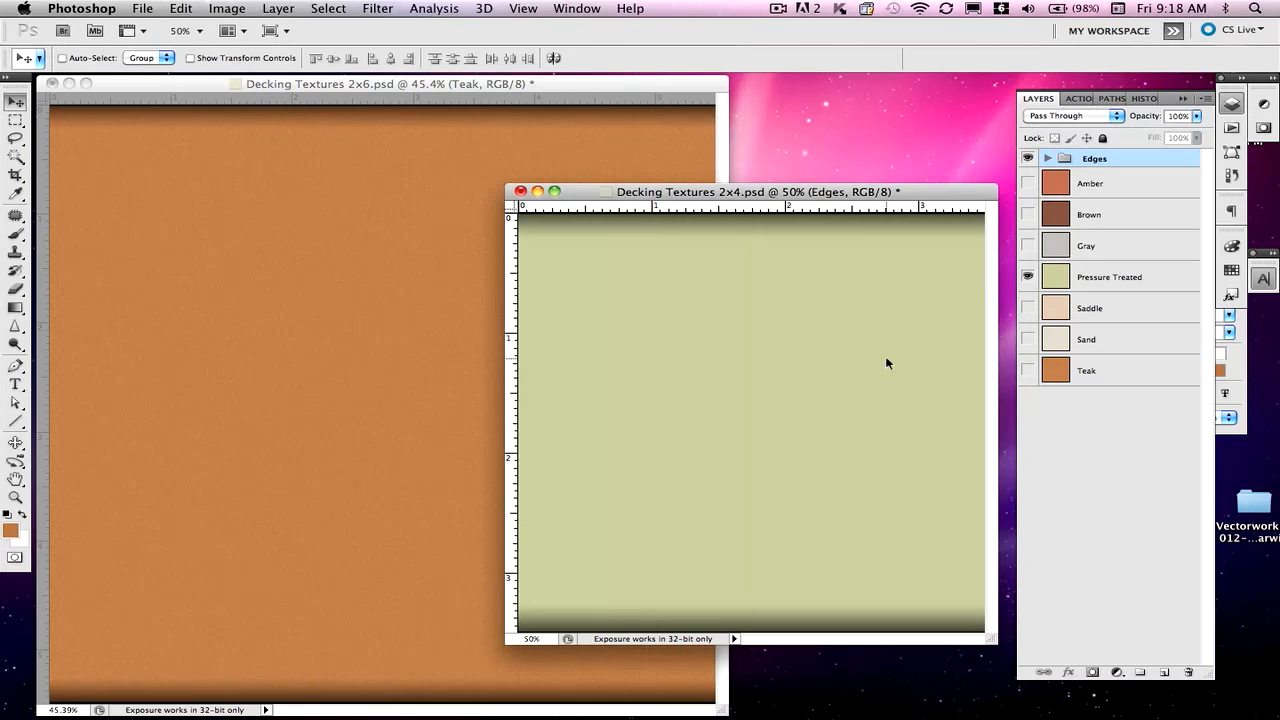
click(1028, 370)
click(1028, 277)
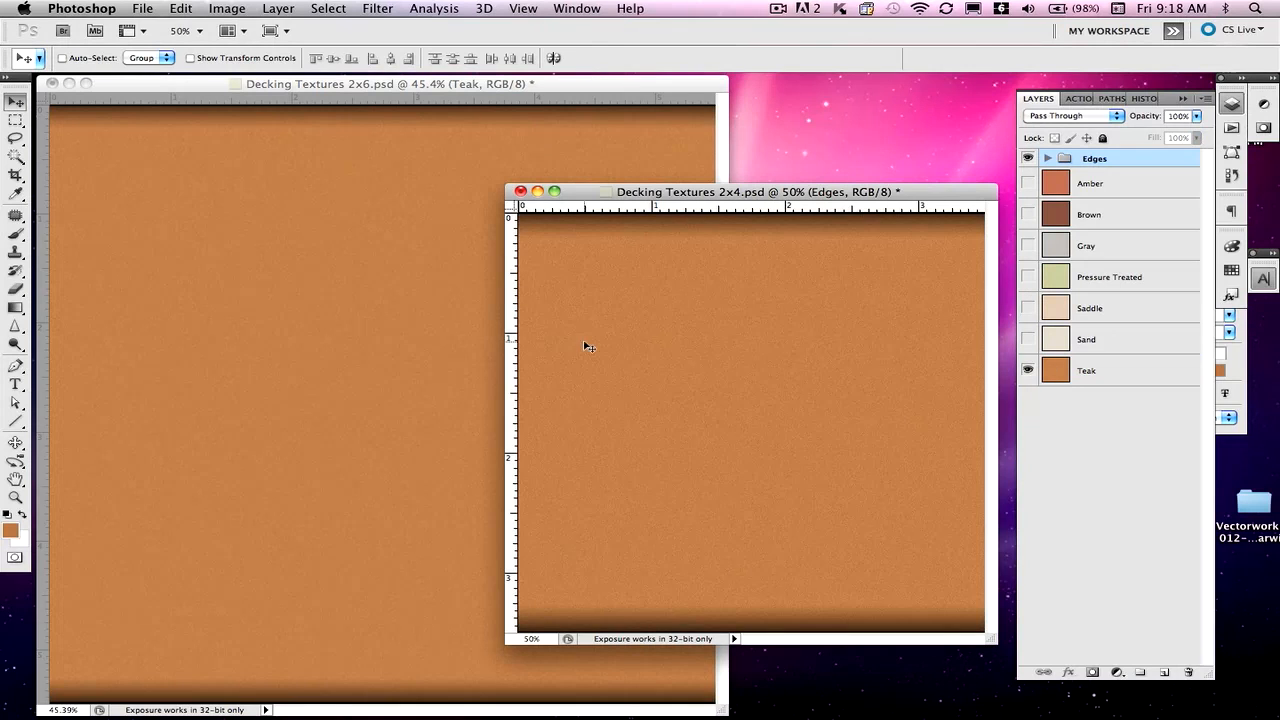
click(362, 333)
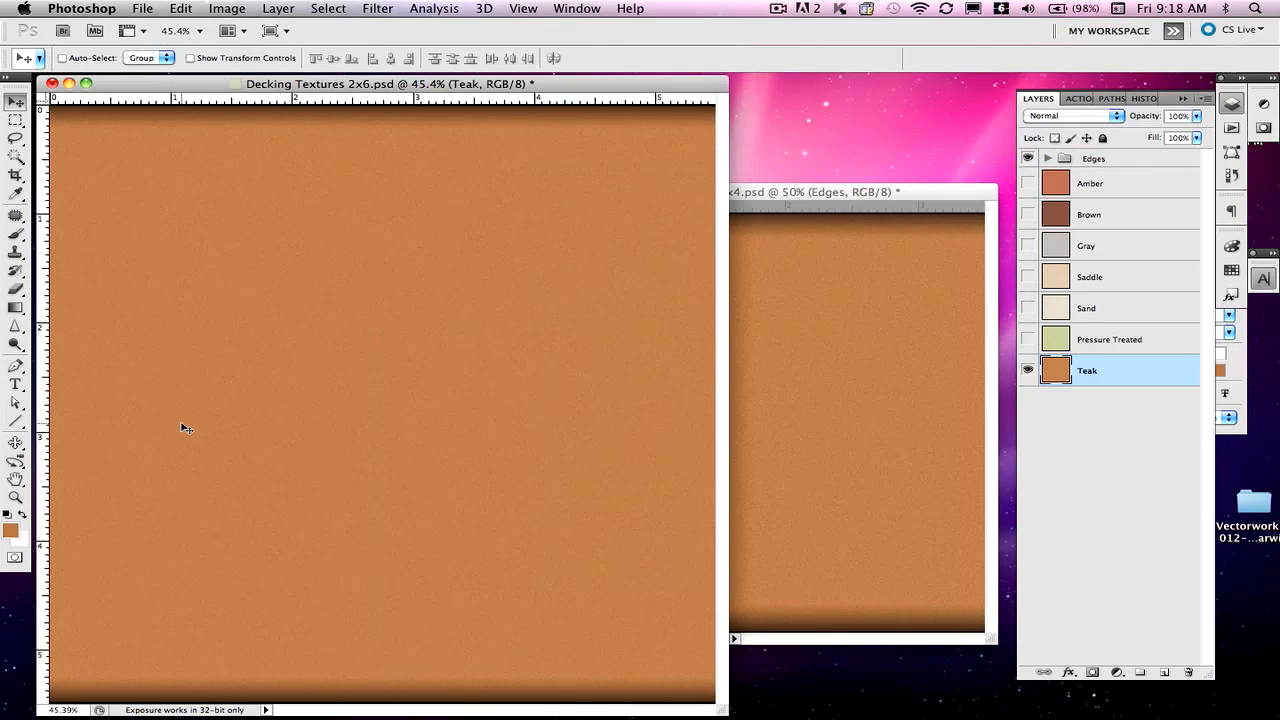
click(12, 531)
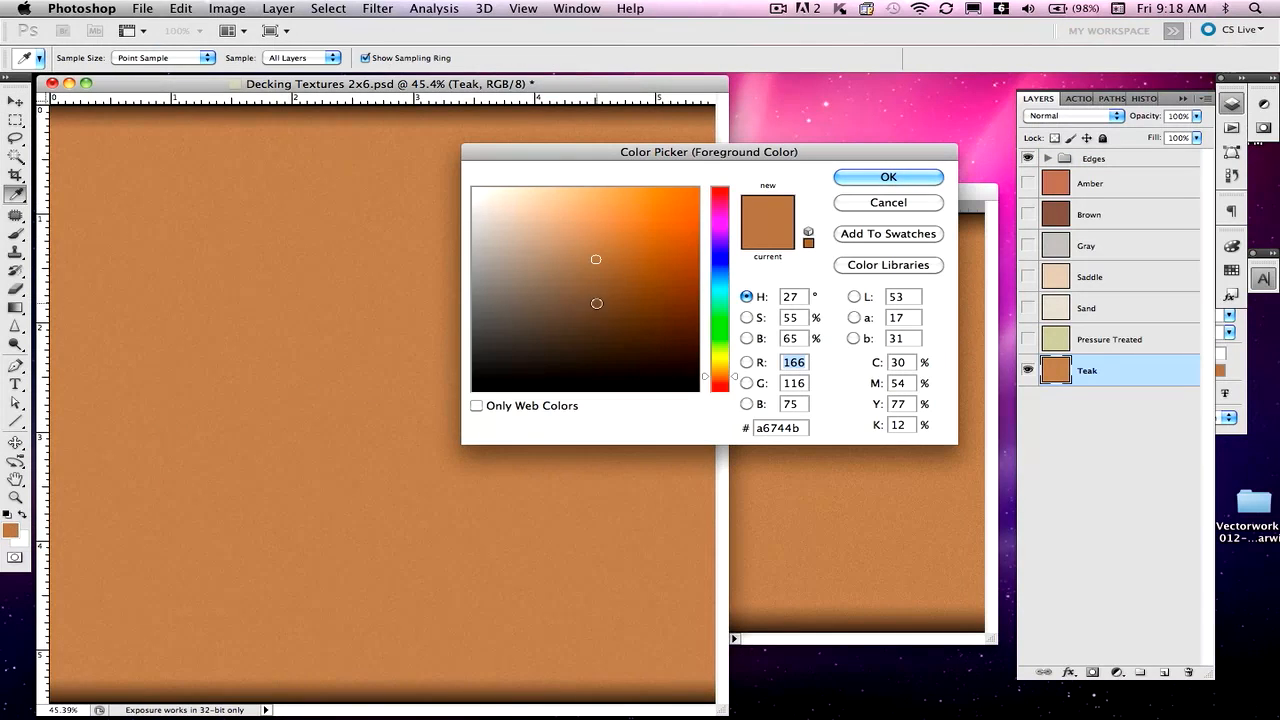
click(888, 176)
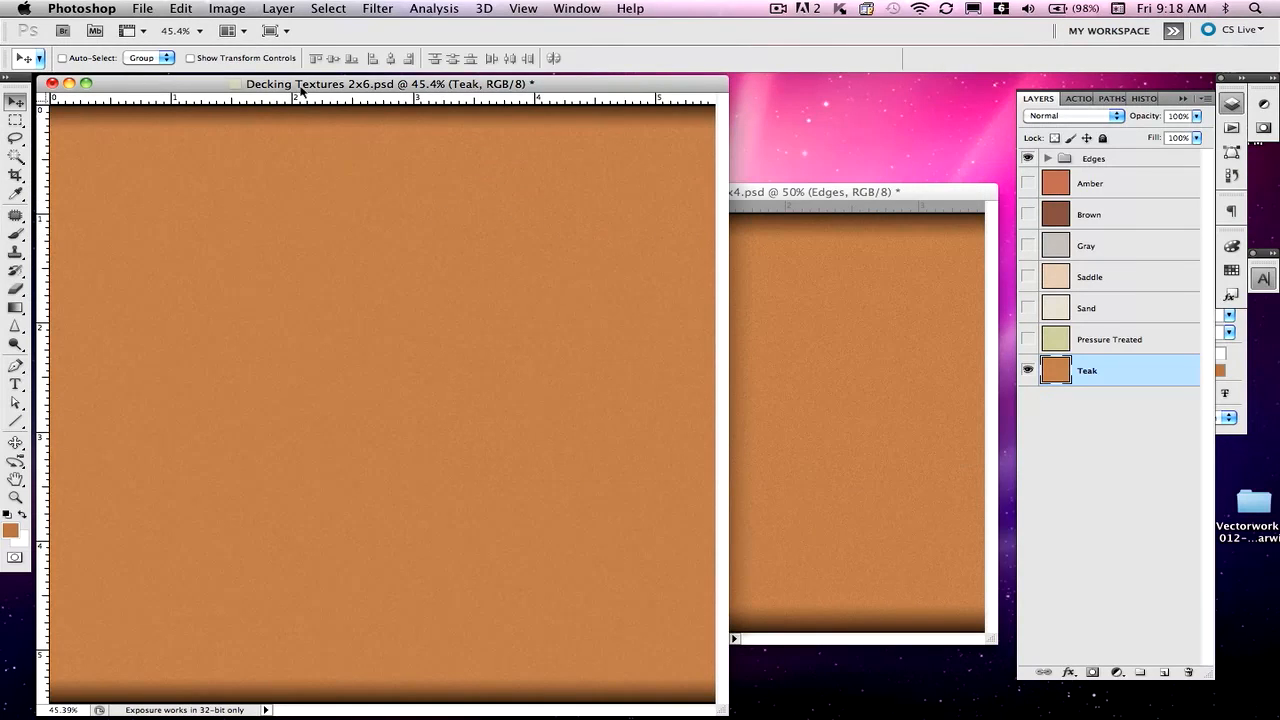
click(370, 7)
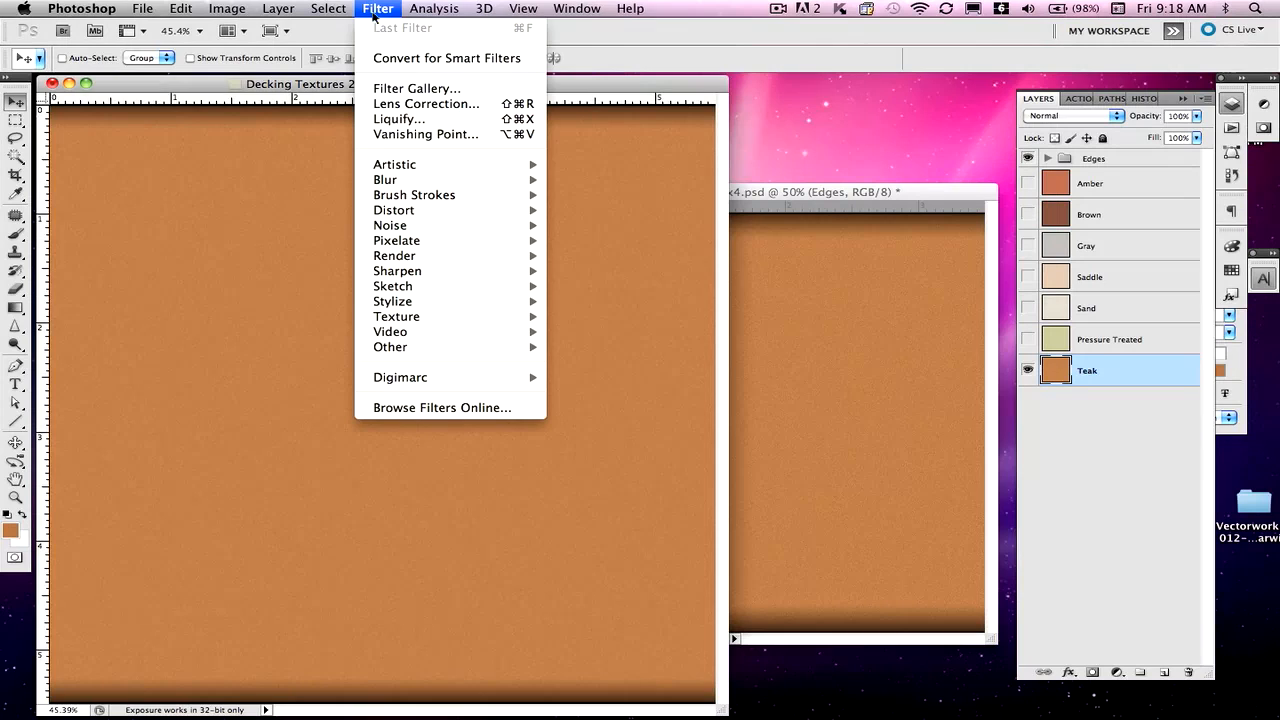
mouse_move(406, 232)
click(384, 8)
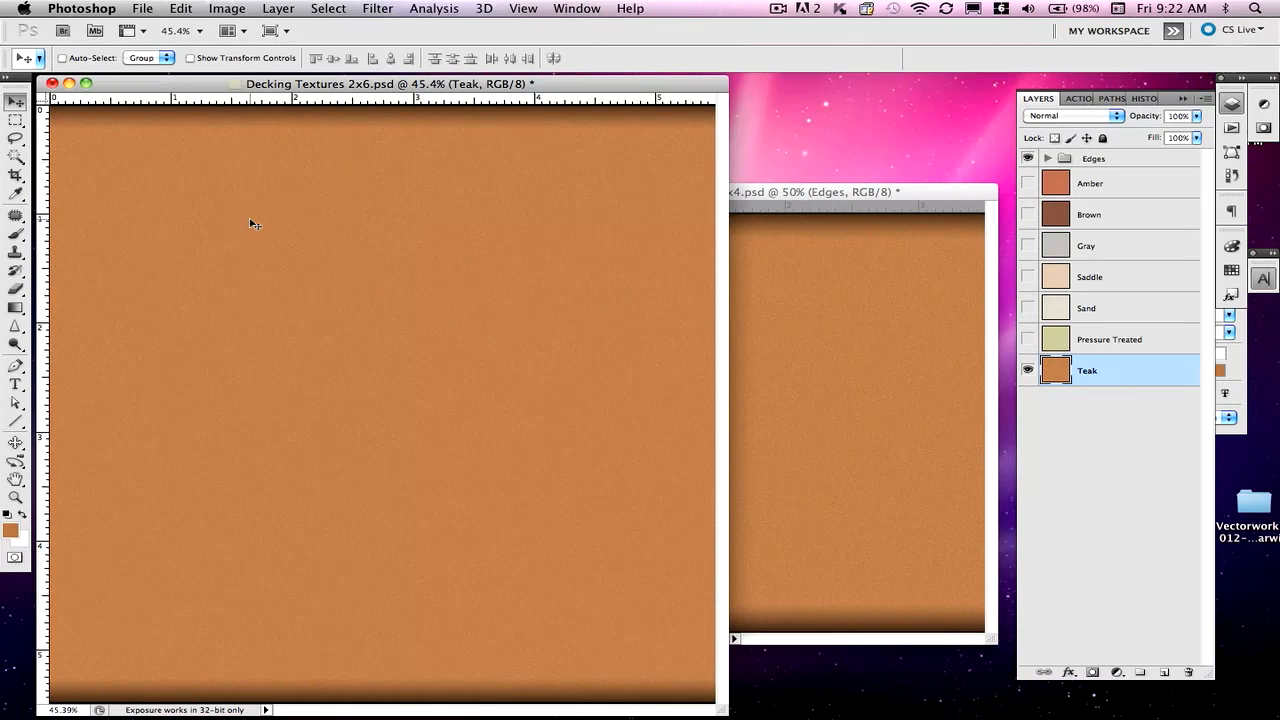
- Save the 2x6 texture as Teak 2x6.psd in V-Textures Work, then bring the 2x4 document forward
click(142, 8)
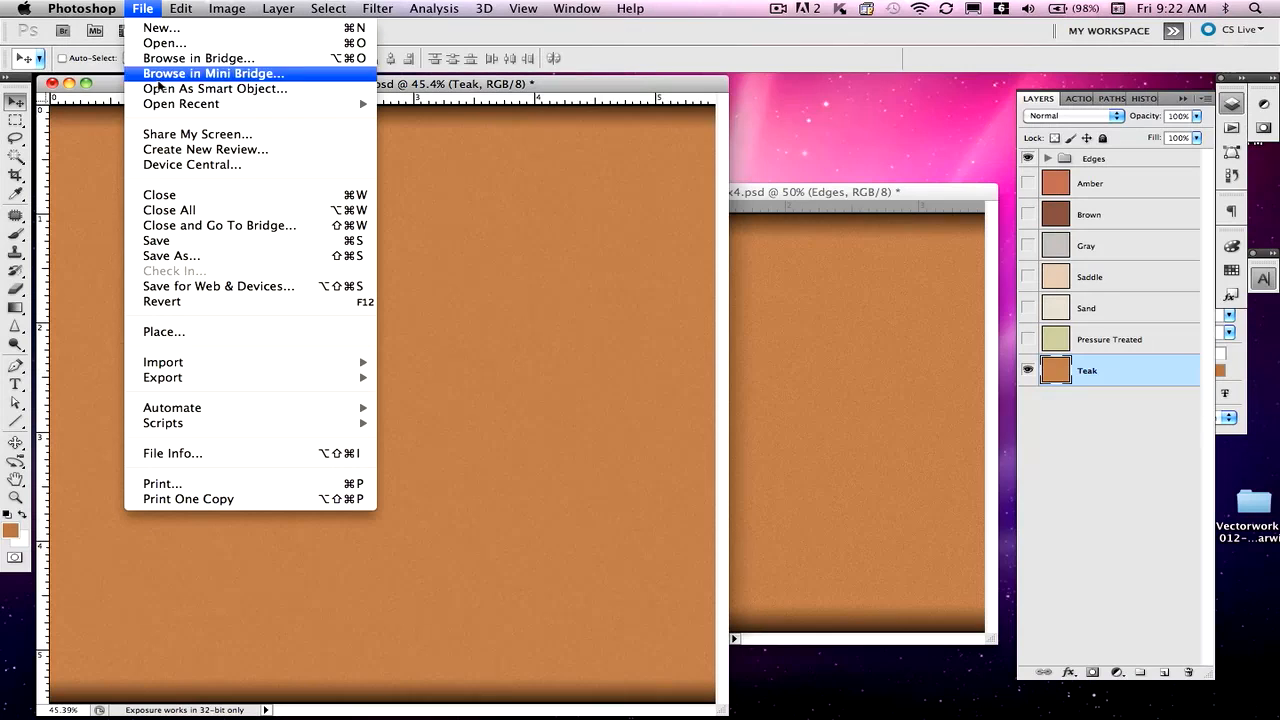
click(174, 257)
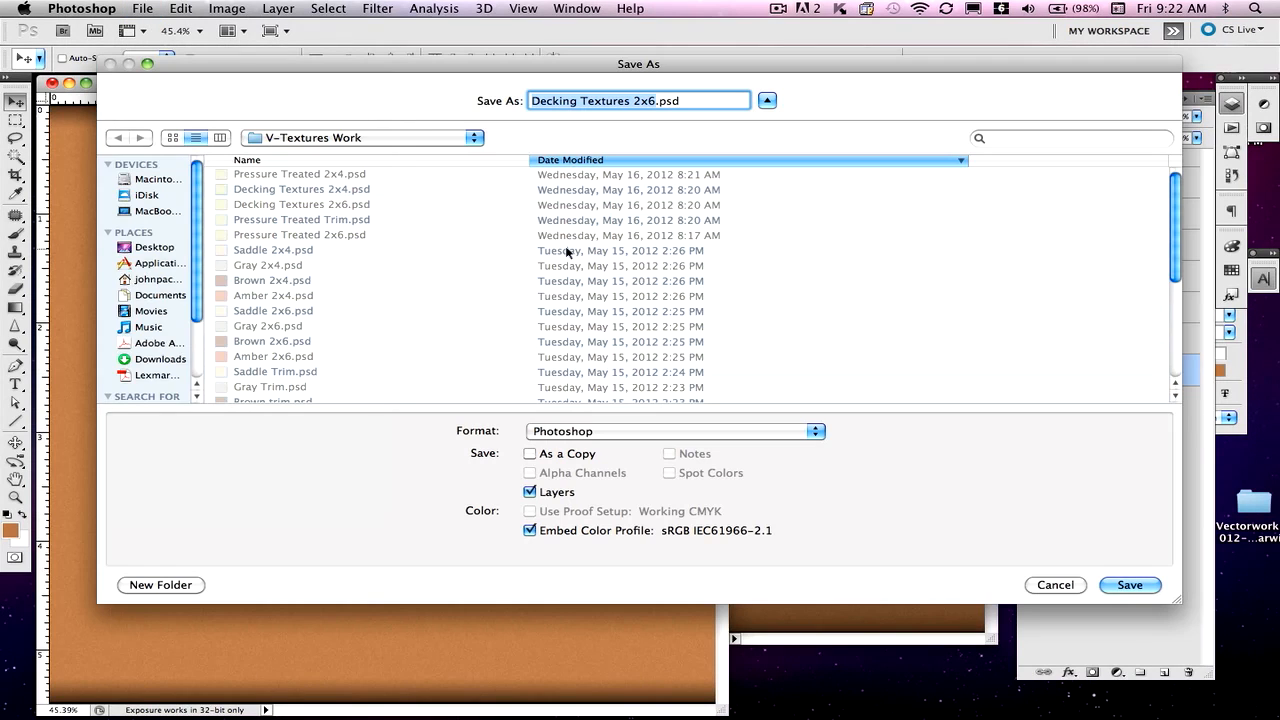
click(628, 101)
drag(628, 101, 500, 90)
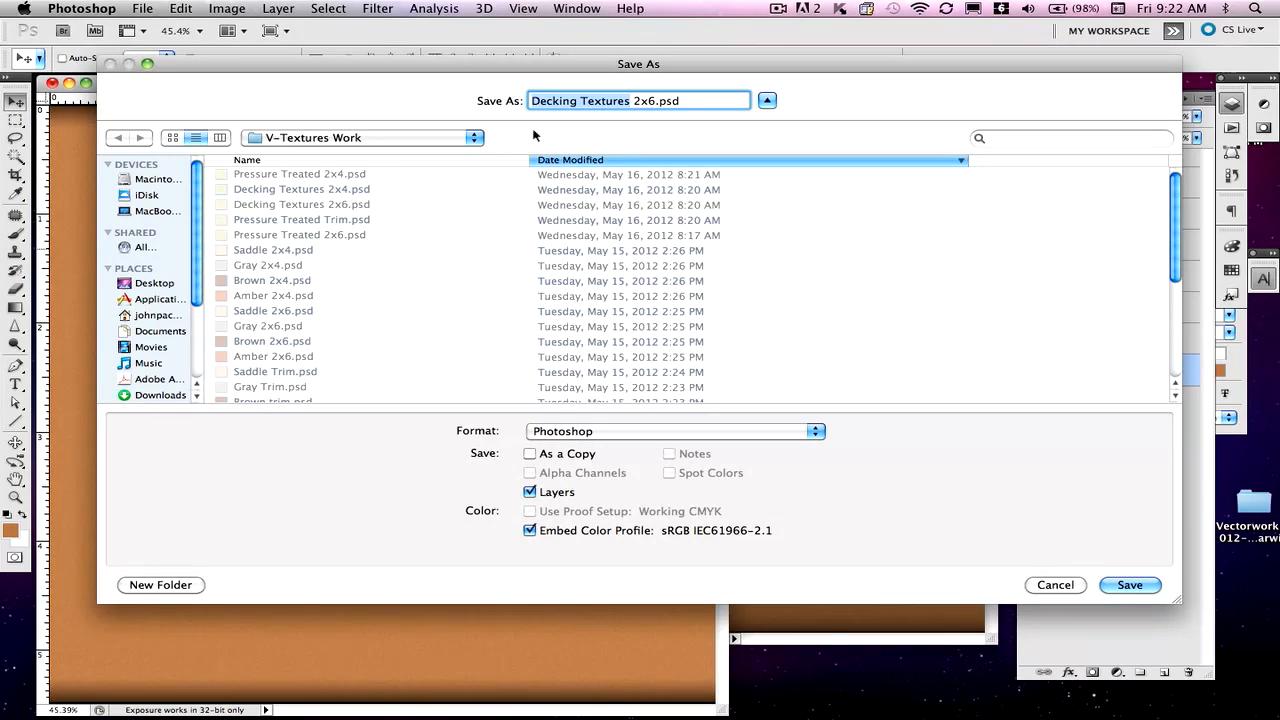
text(Teak)
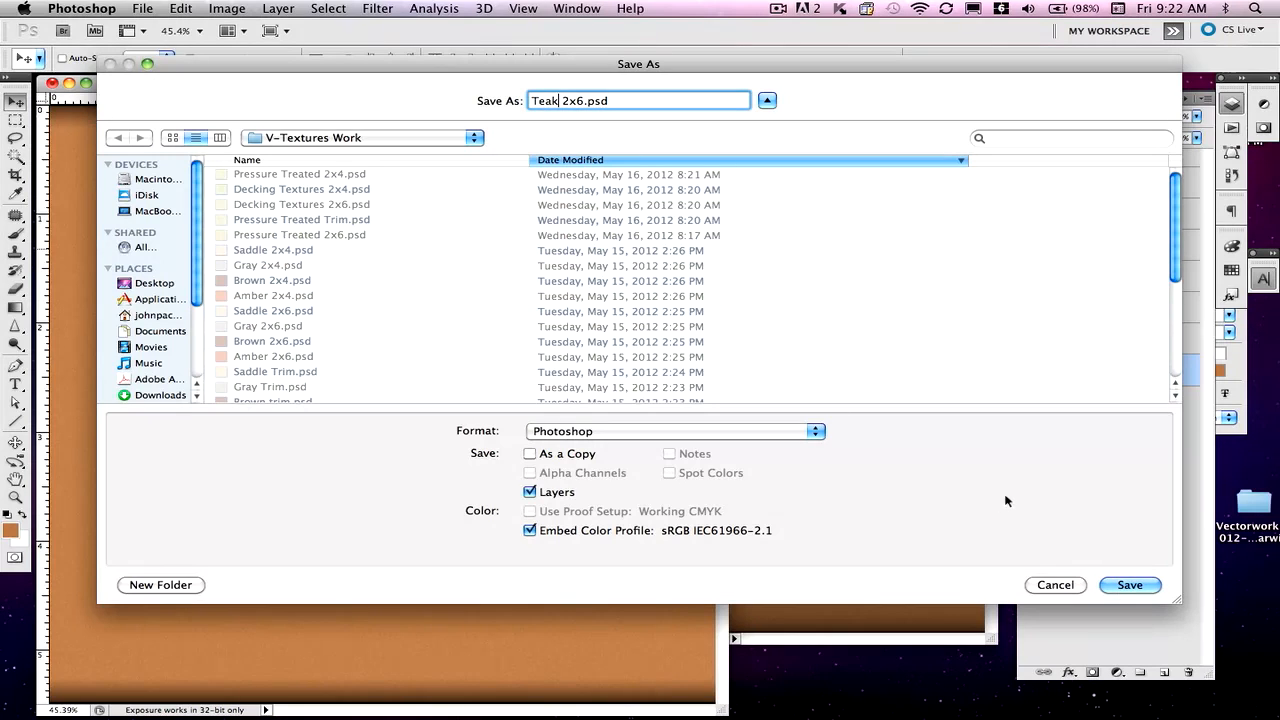
click(1129, 586)
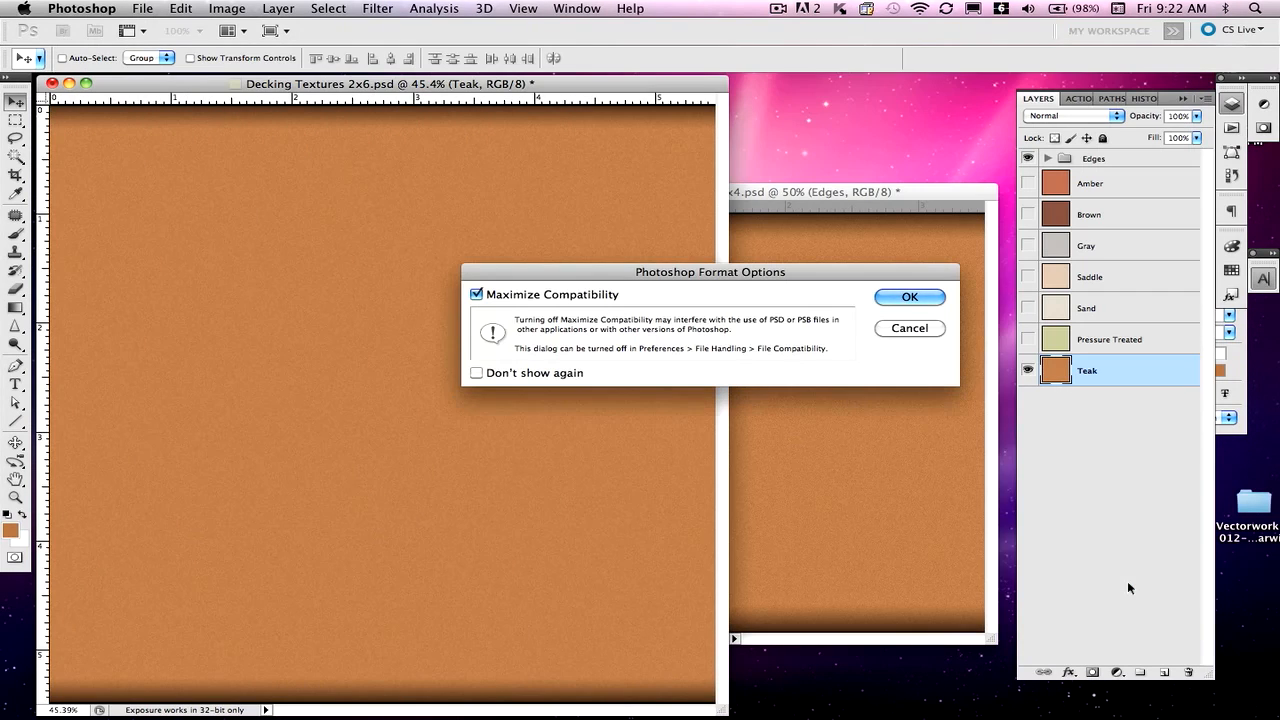
click(910, 298)
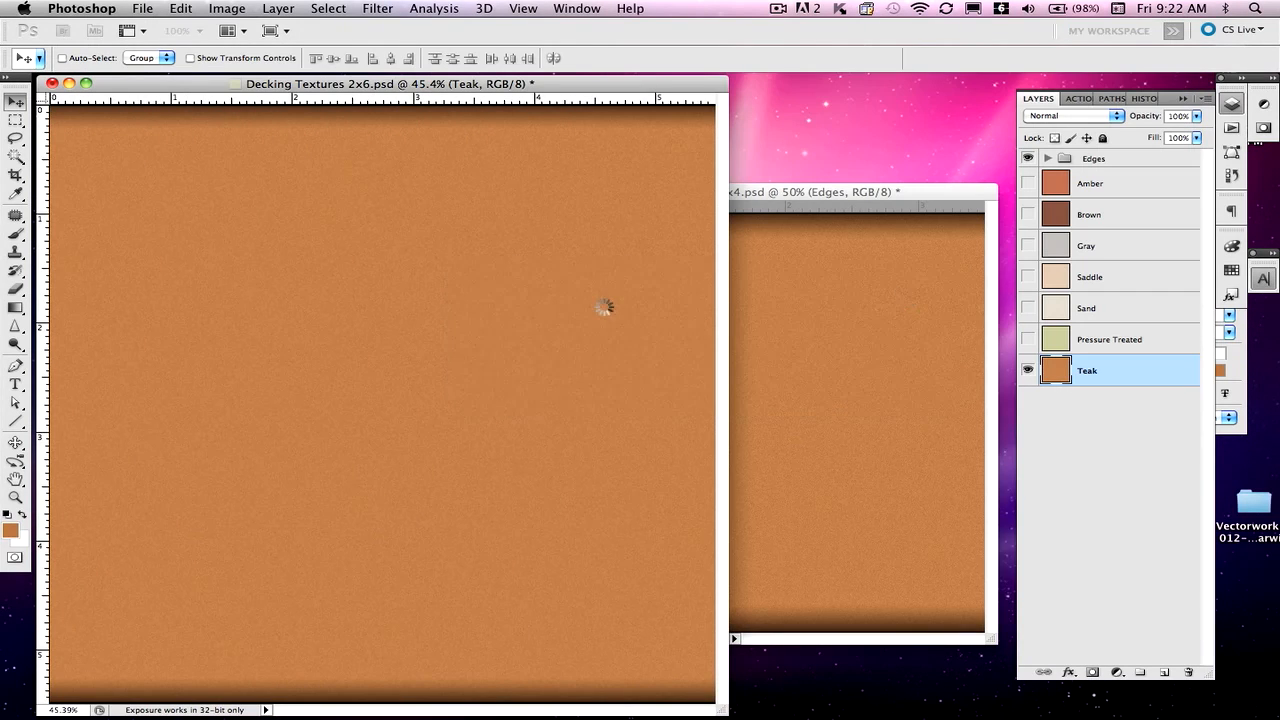
click(765, 341)
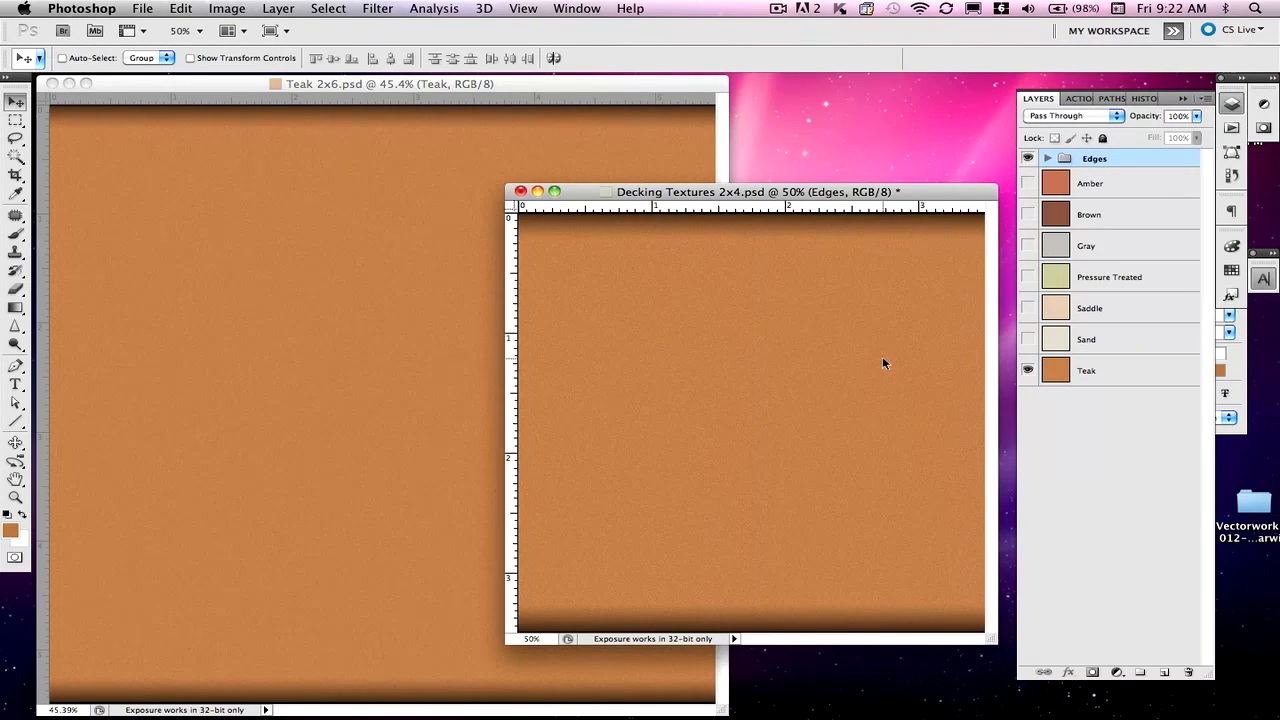
- Save the 2x4 texture as Teak 2x4.psd in V-Textures Work, then bring Teak 2x6 forward
click(142, 8)
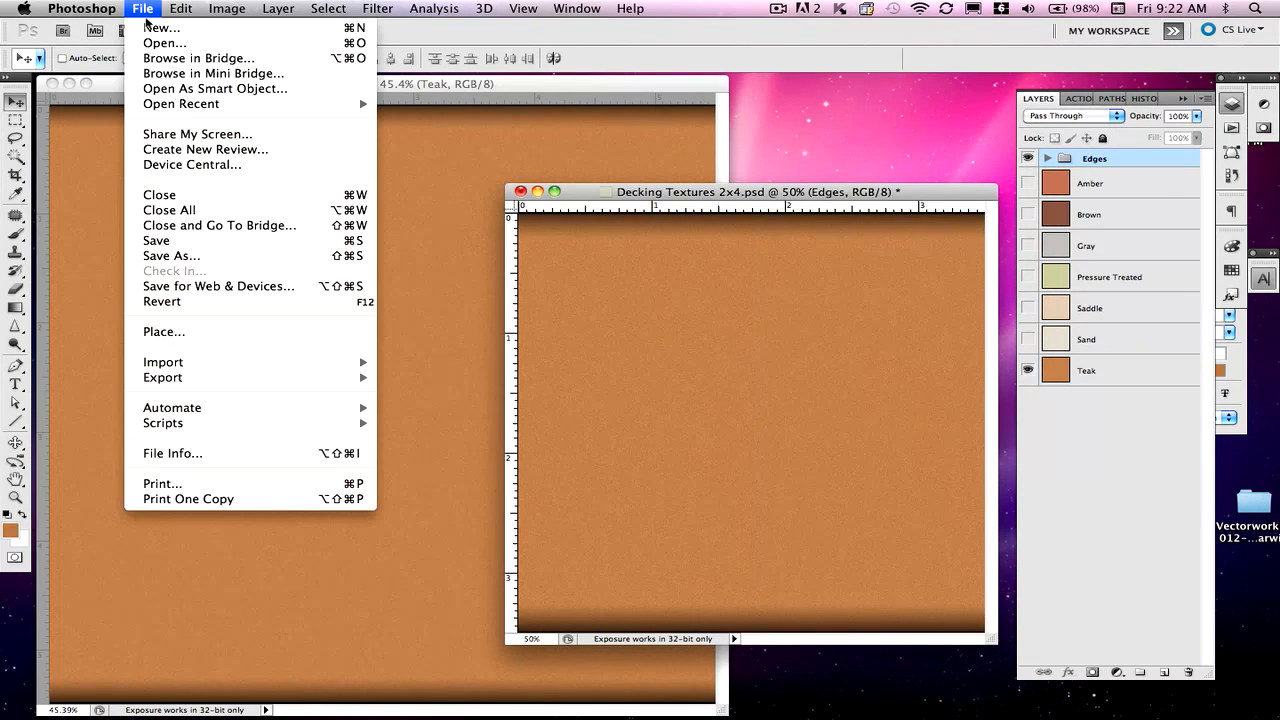
click(178, 256)
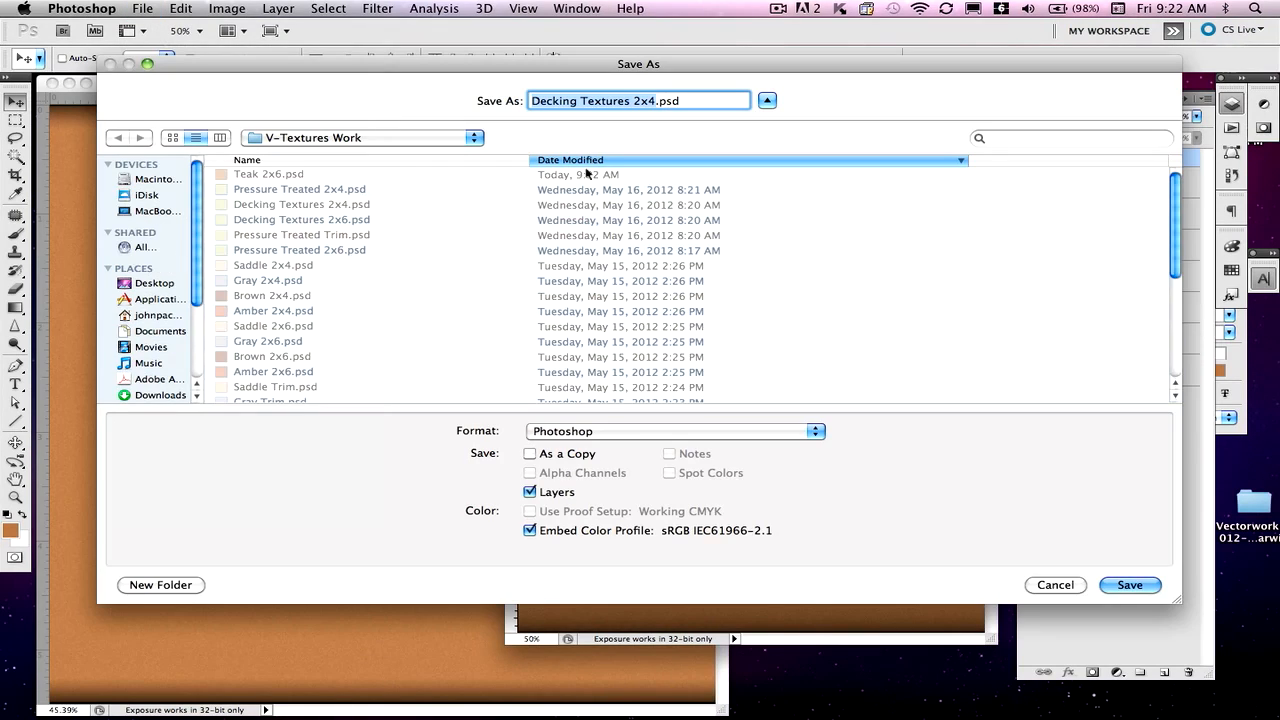
click(614, 100)
drag(630, 100, 469, 82)
text(Teak)
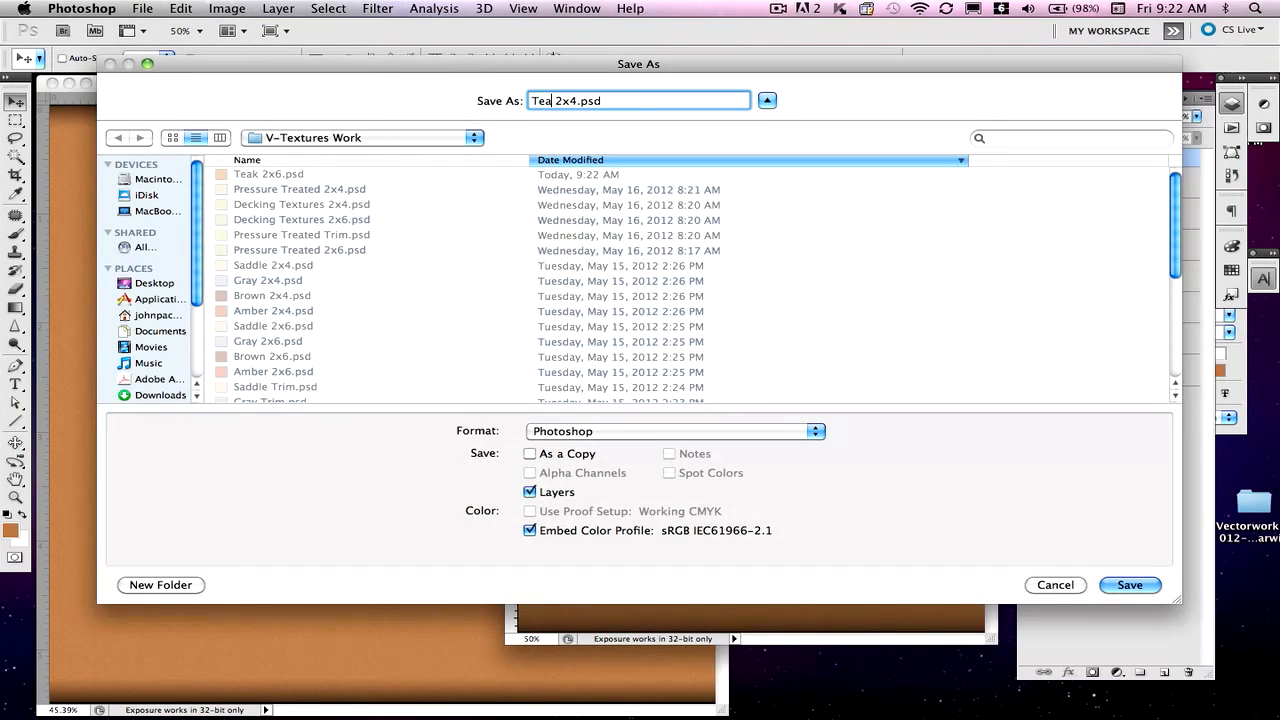
click(1129, 585)
click(907, 296)
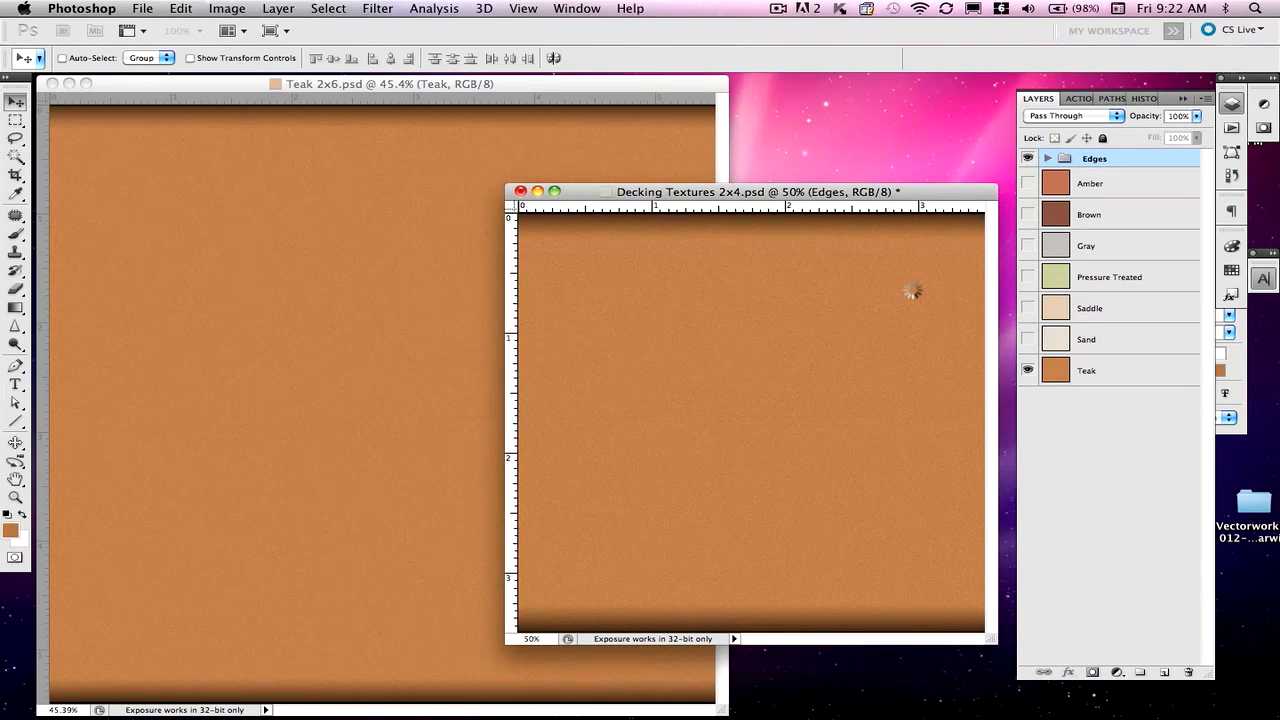
click(439, 308)
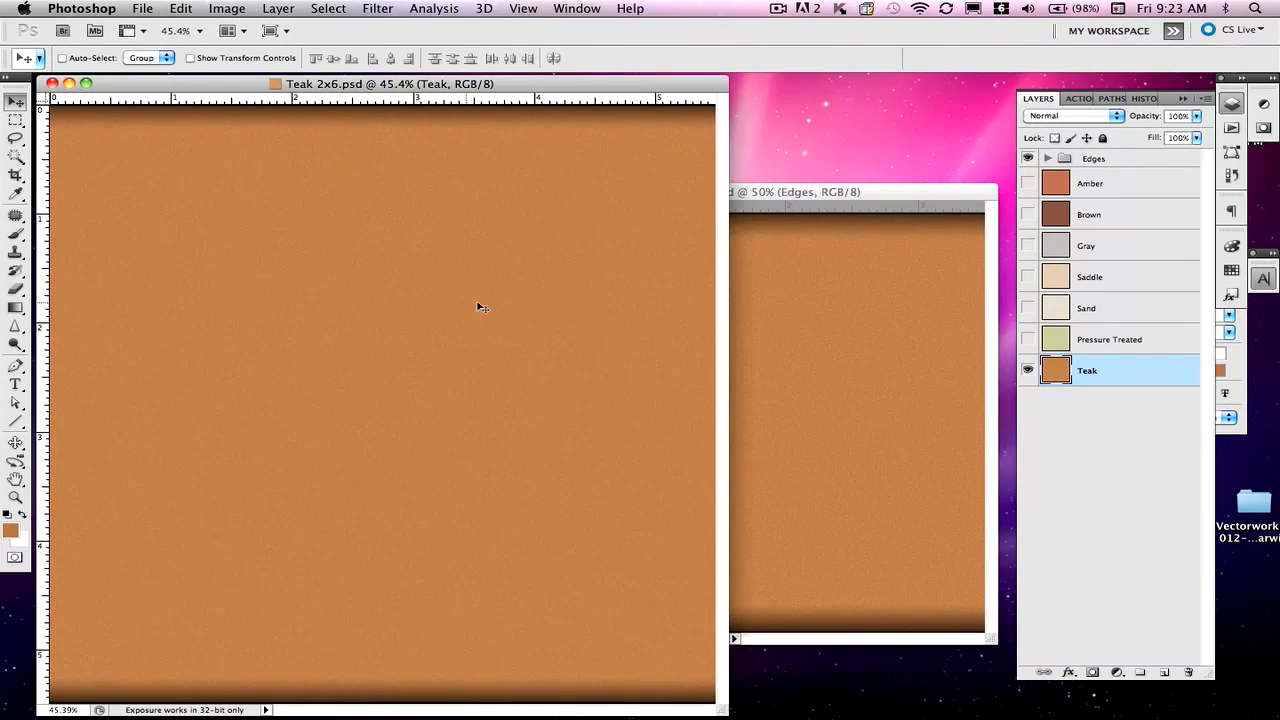
- Hide the Edges group and save the texture as Teak Trim.psd in V-Textures Work
click(1027, 158)
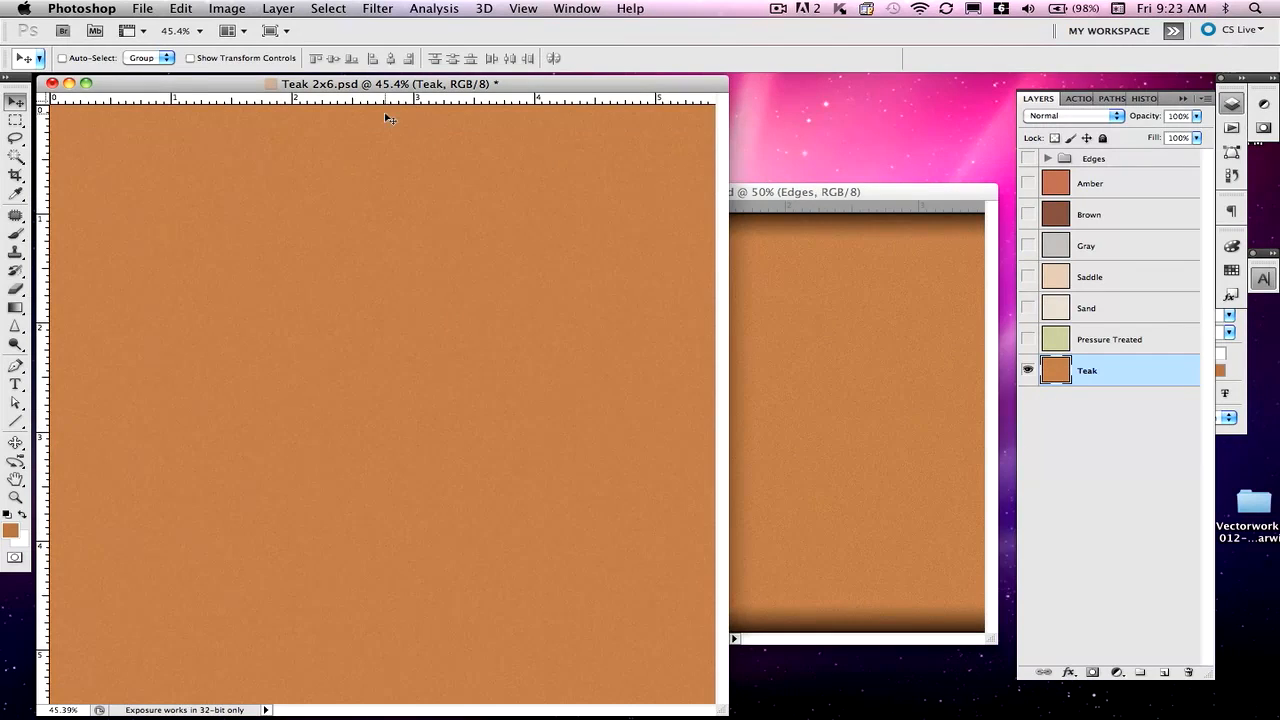
click(143, 8)
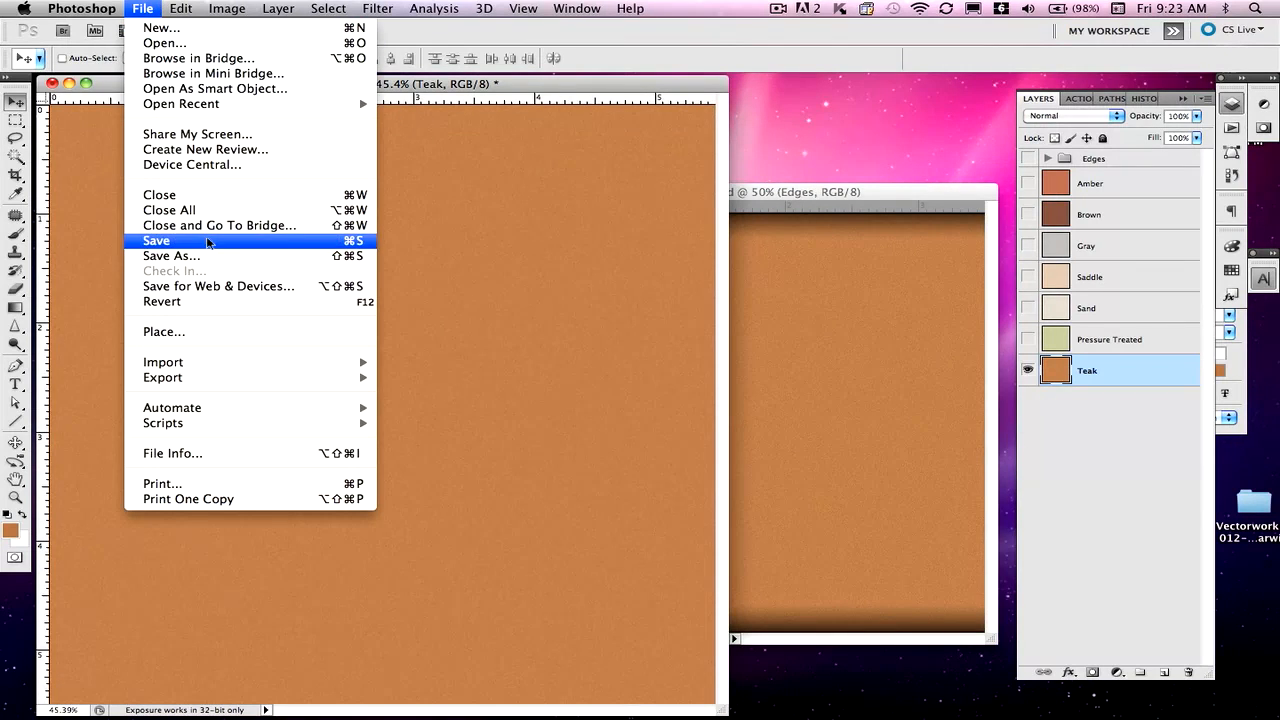
click(203, 260)
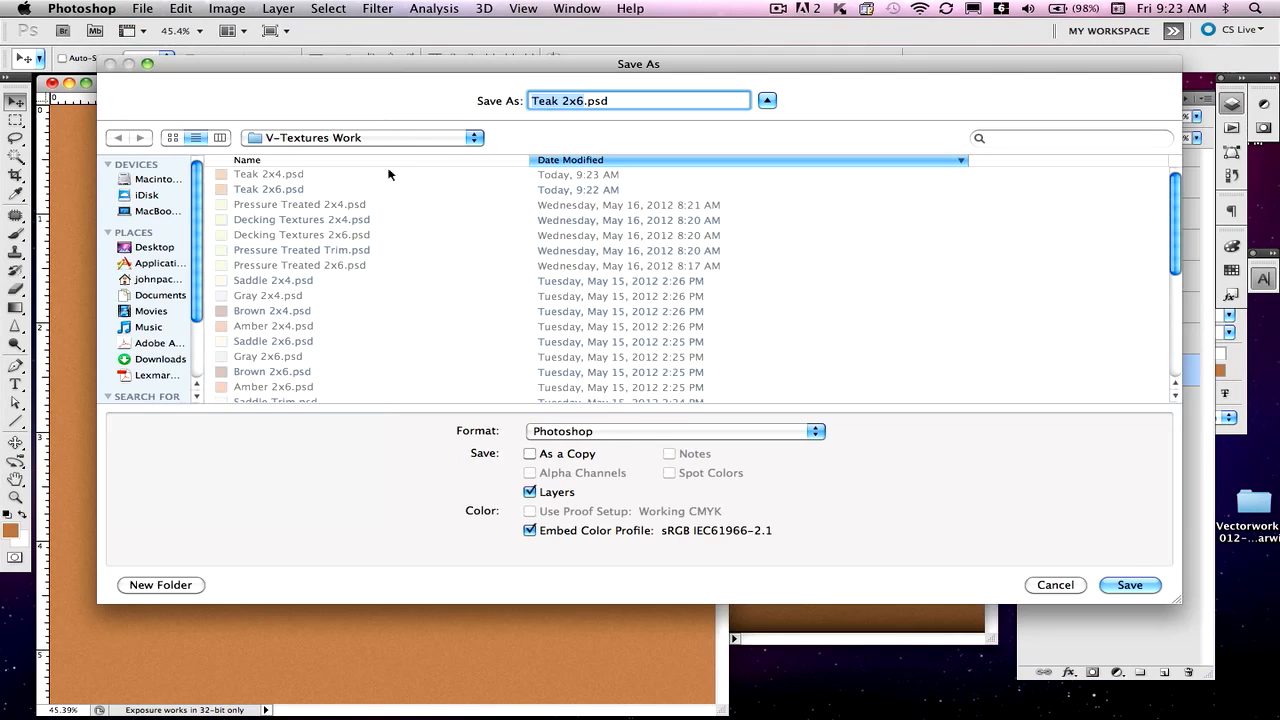
click(576, 101)
drag(580, 101, 489, 92)
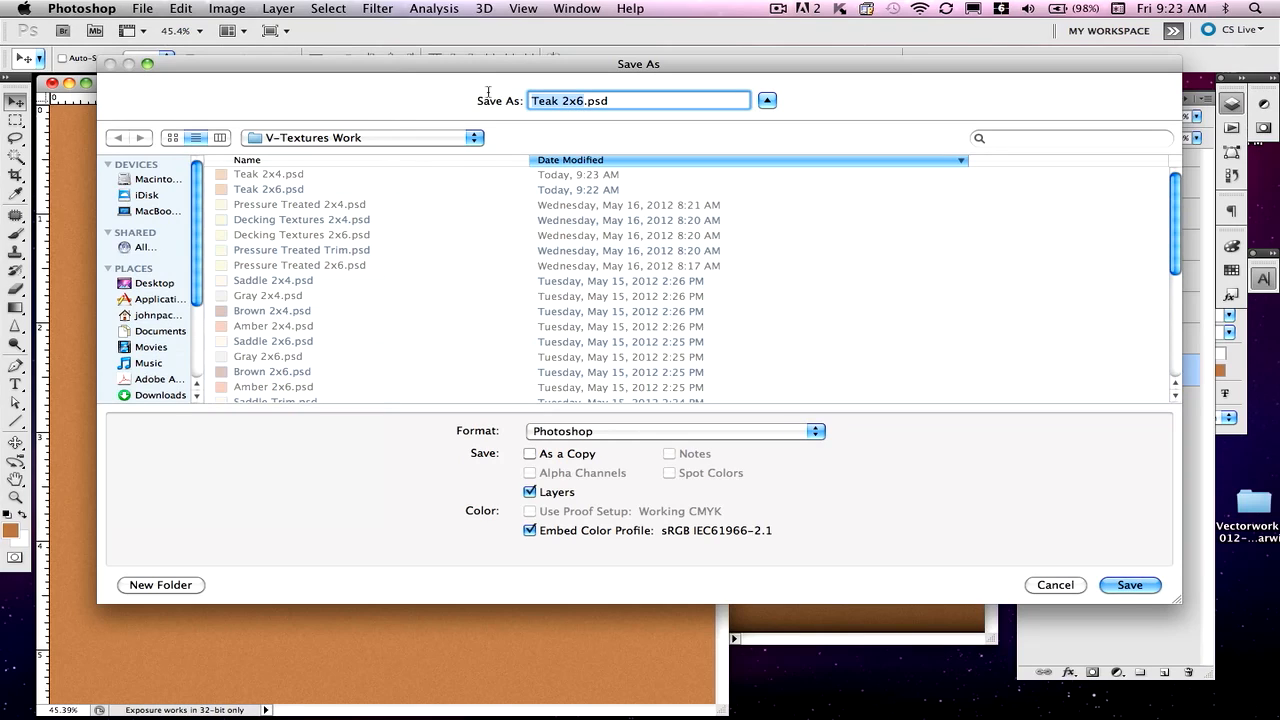
key(BackSpace)
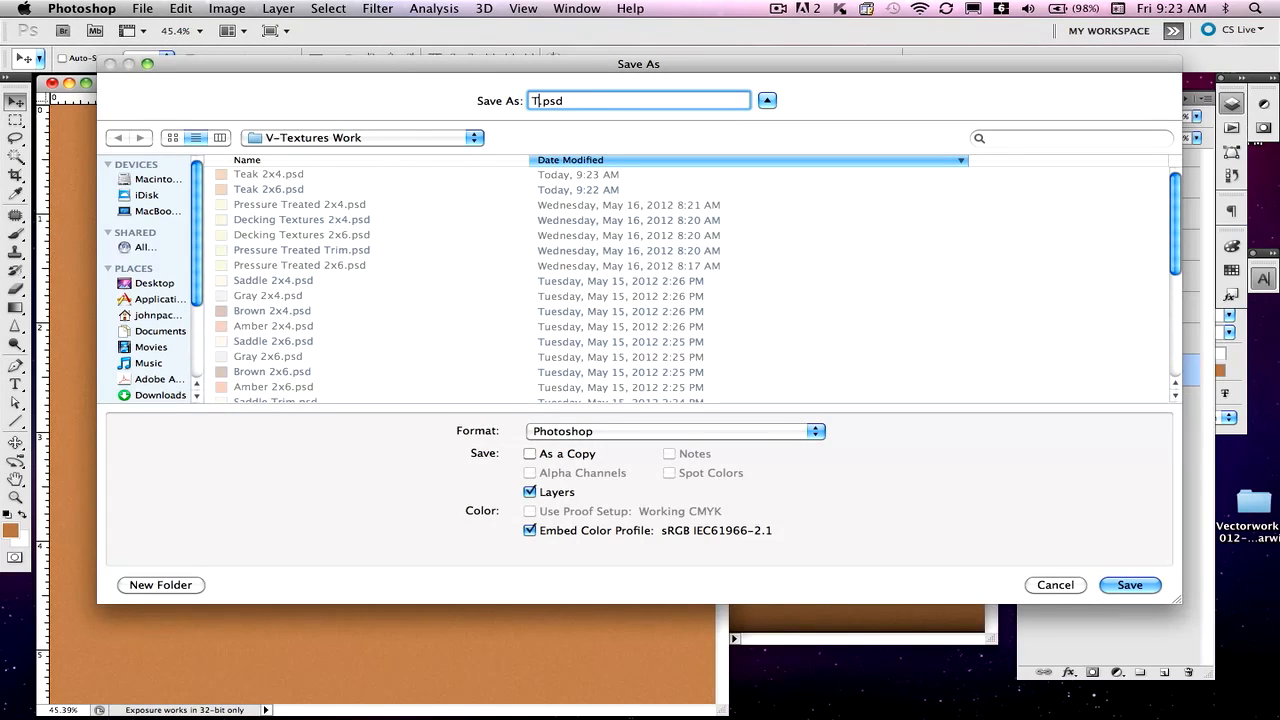
text(Teak Trim)
click(1130, 585)
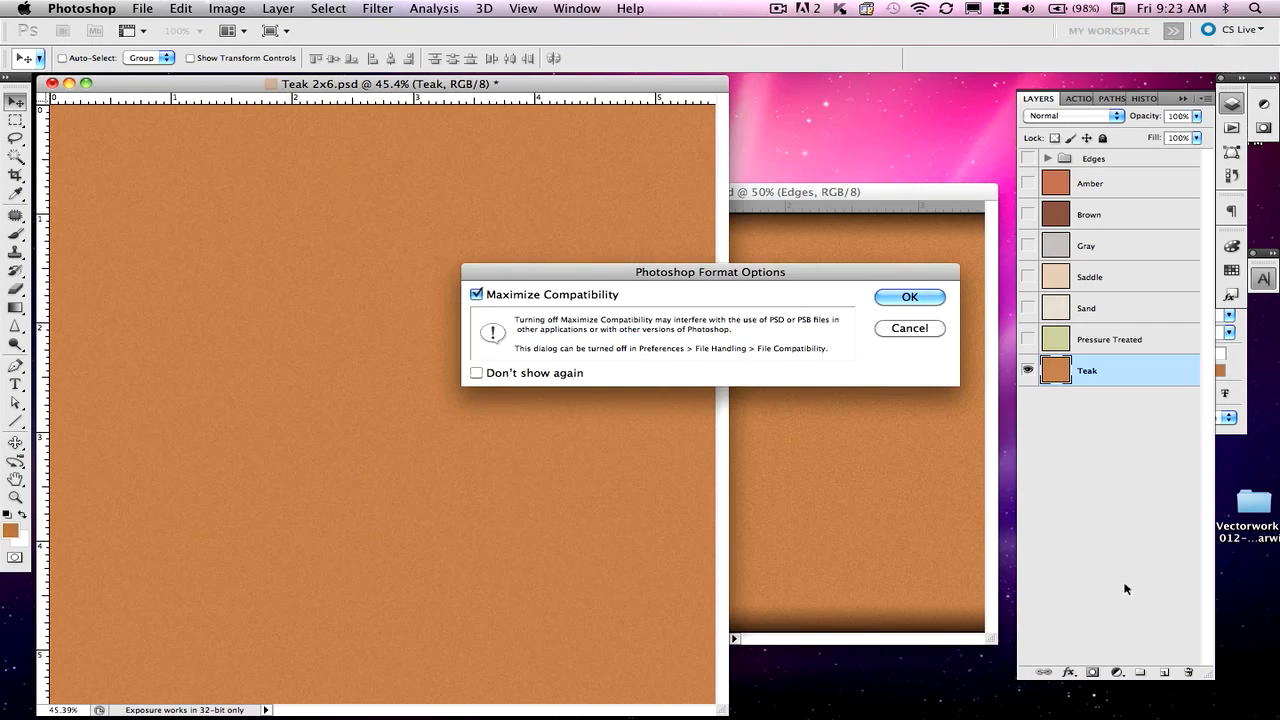
click(925, 297)
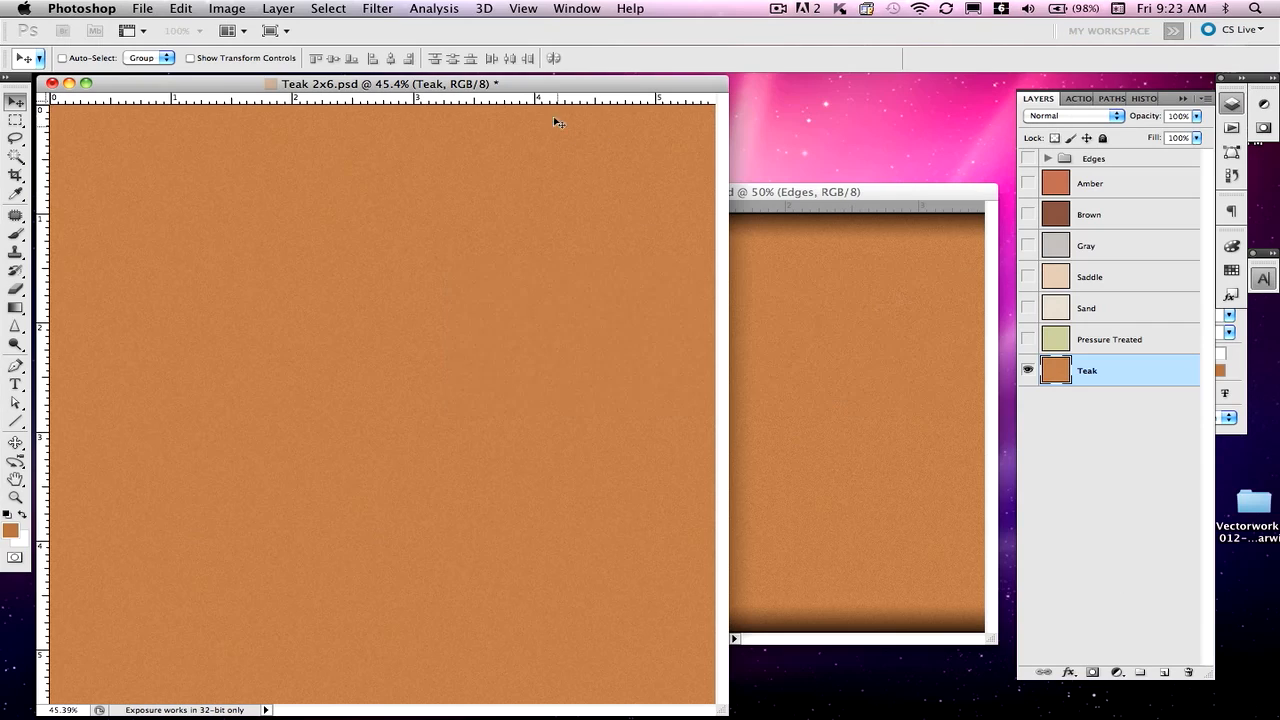
- Turn the Edges shading on, off to compare, and back on in Teak Trim
click(1027, 159)
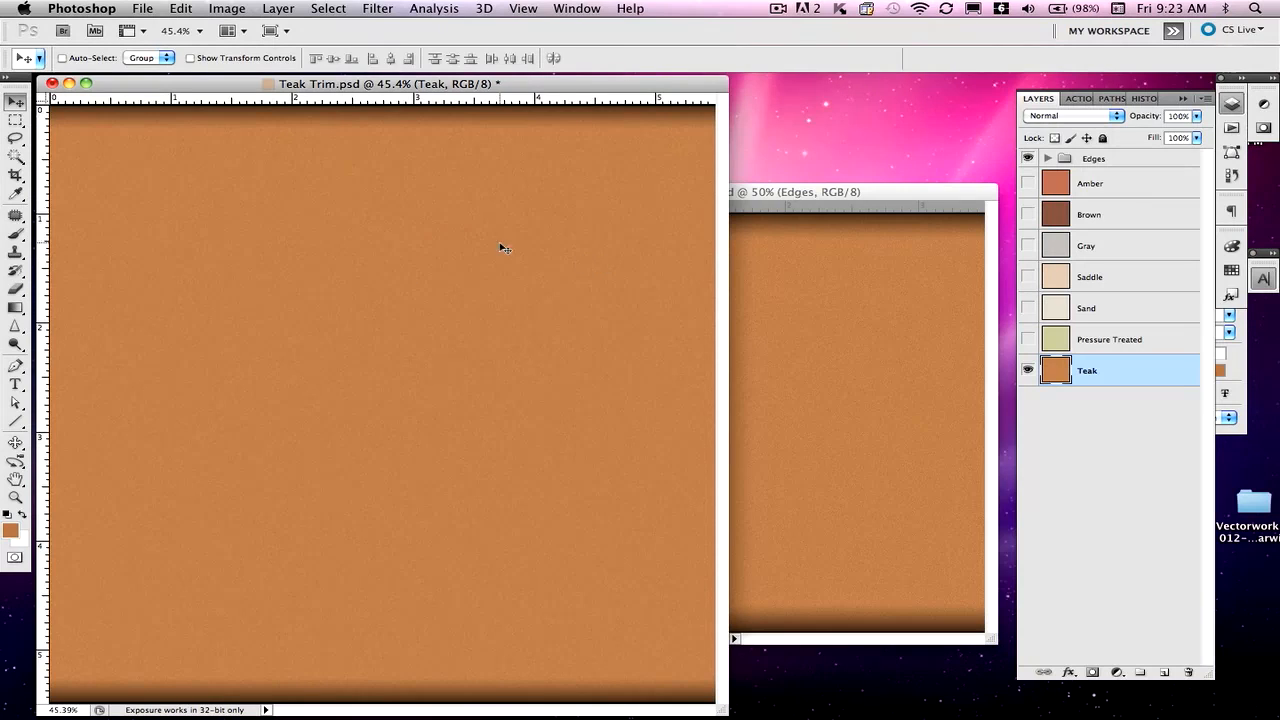
click(1027, 158)
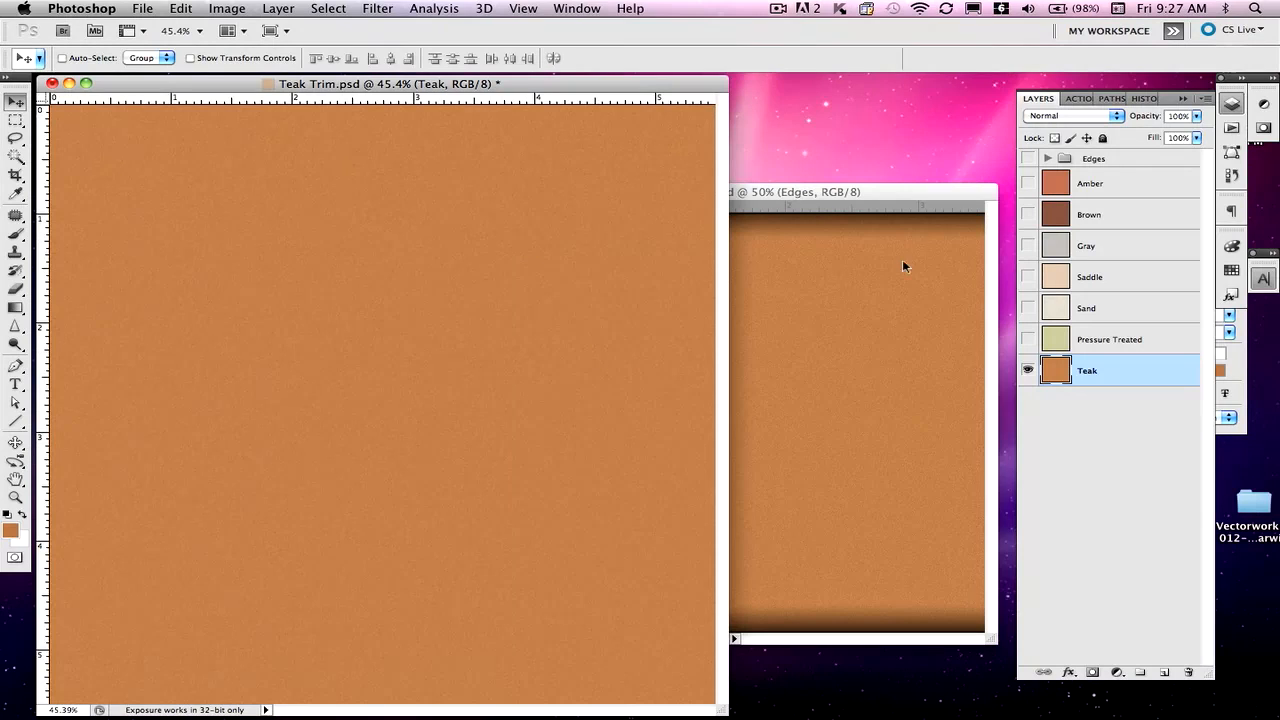
click(1027, 158)
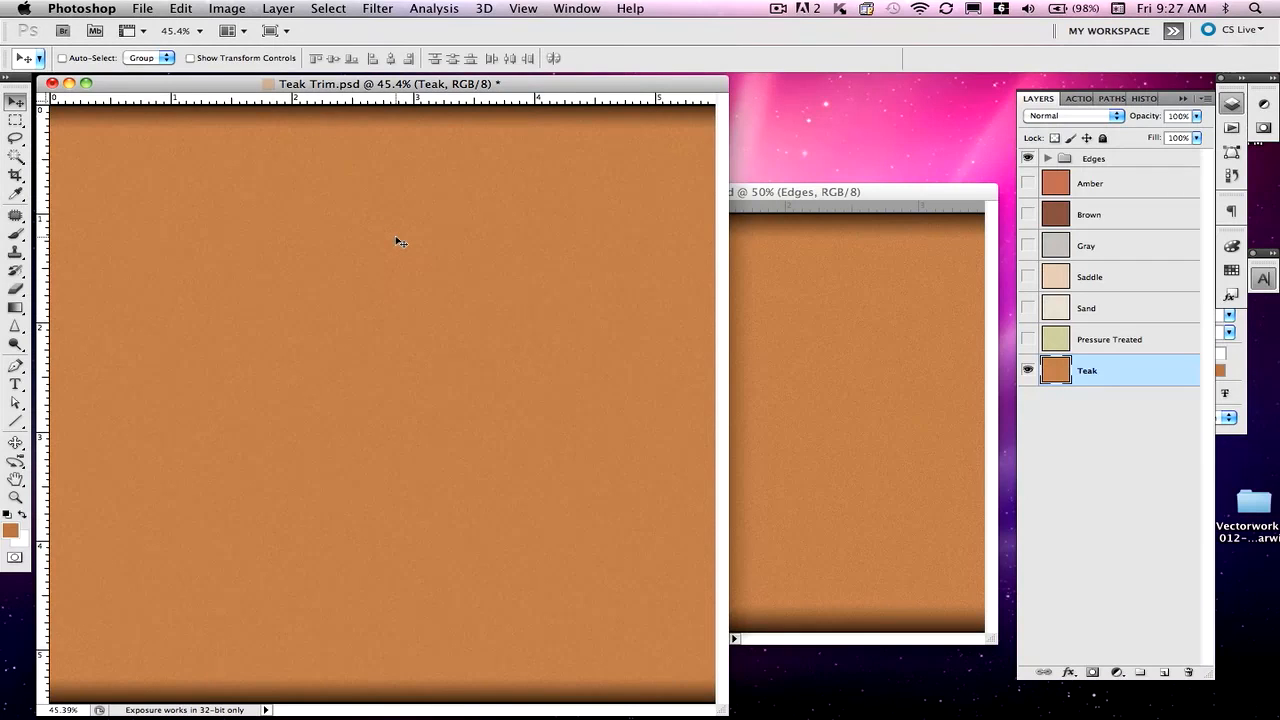
click(136, 8)
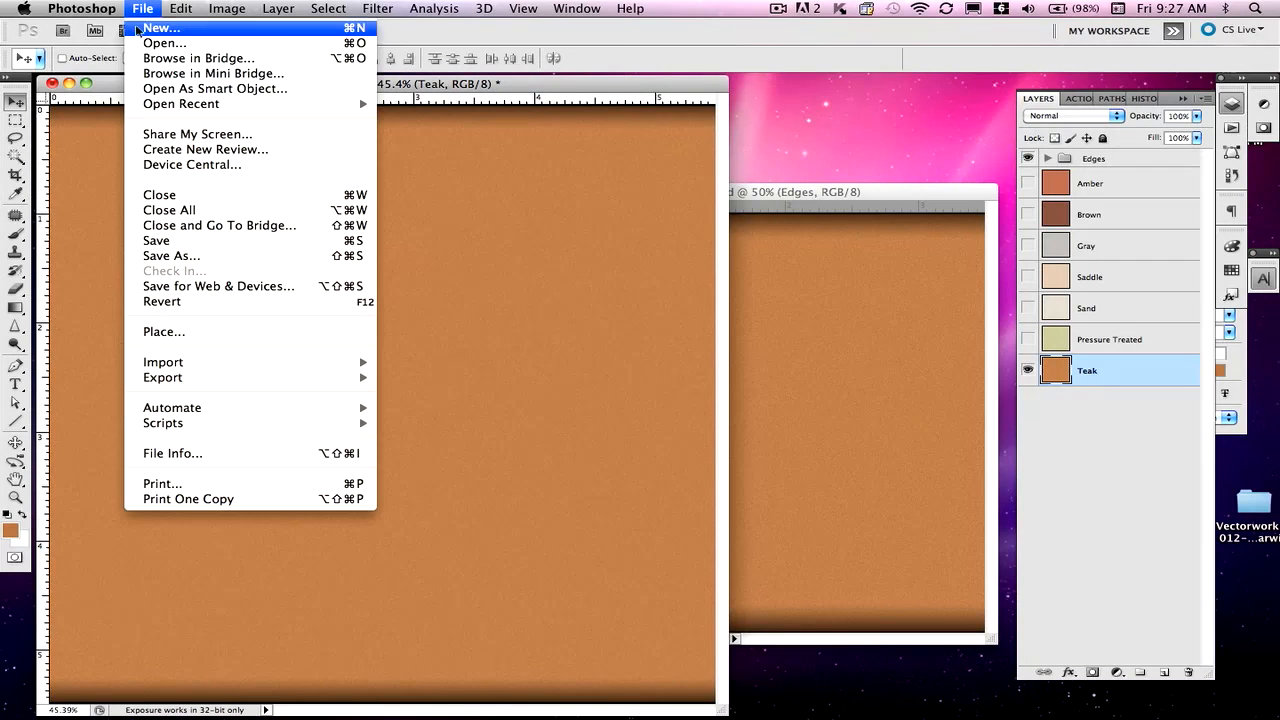
click(160, 43)
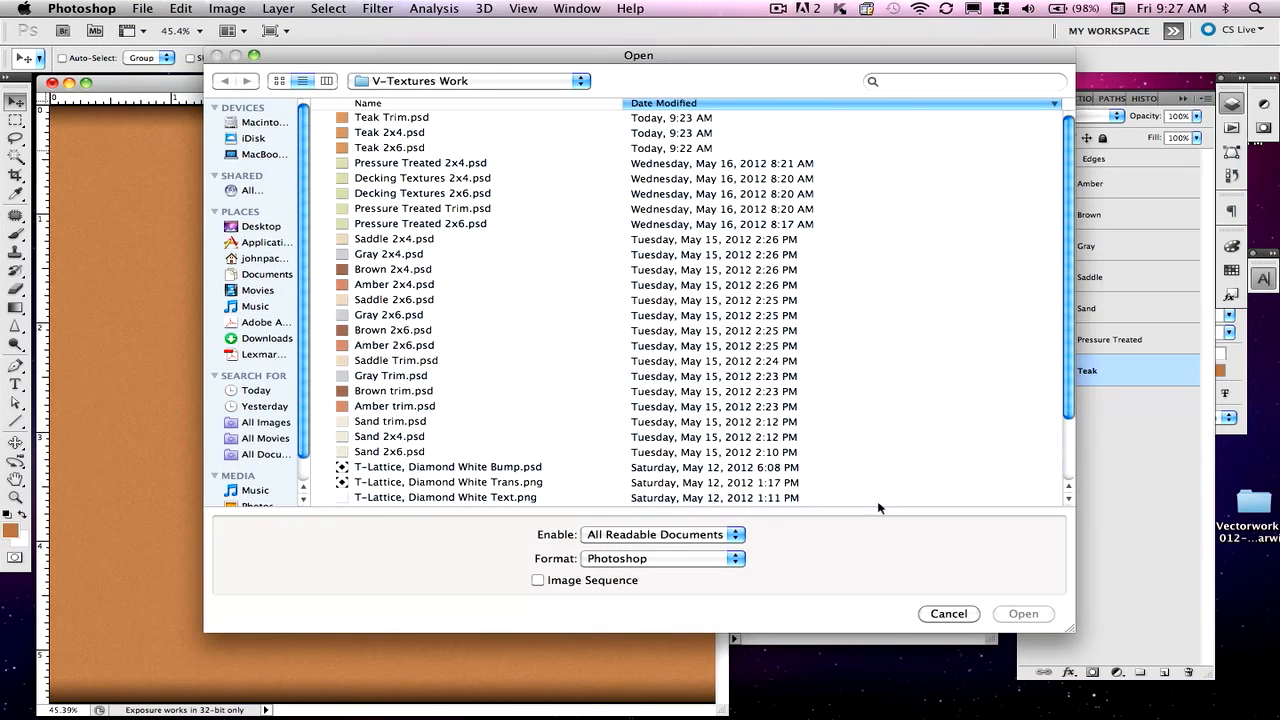
scroll(1062, 503, down, 4)
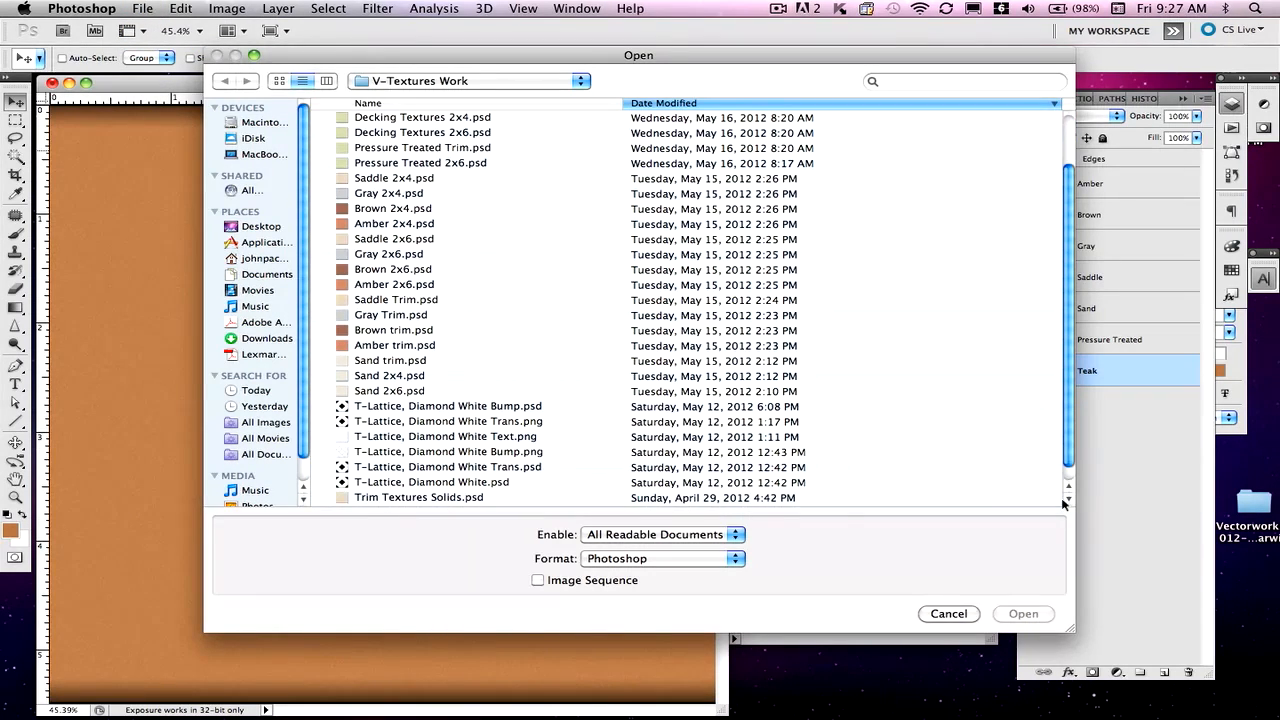
double_click(435, 482)
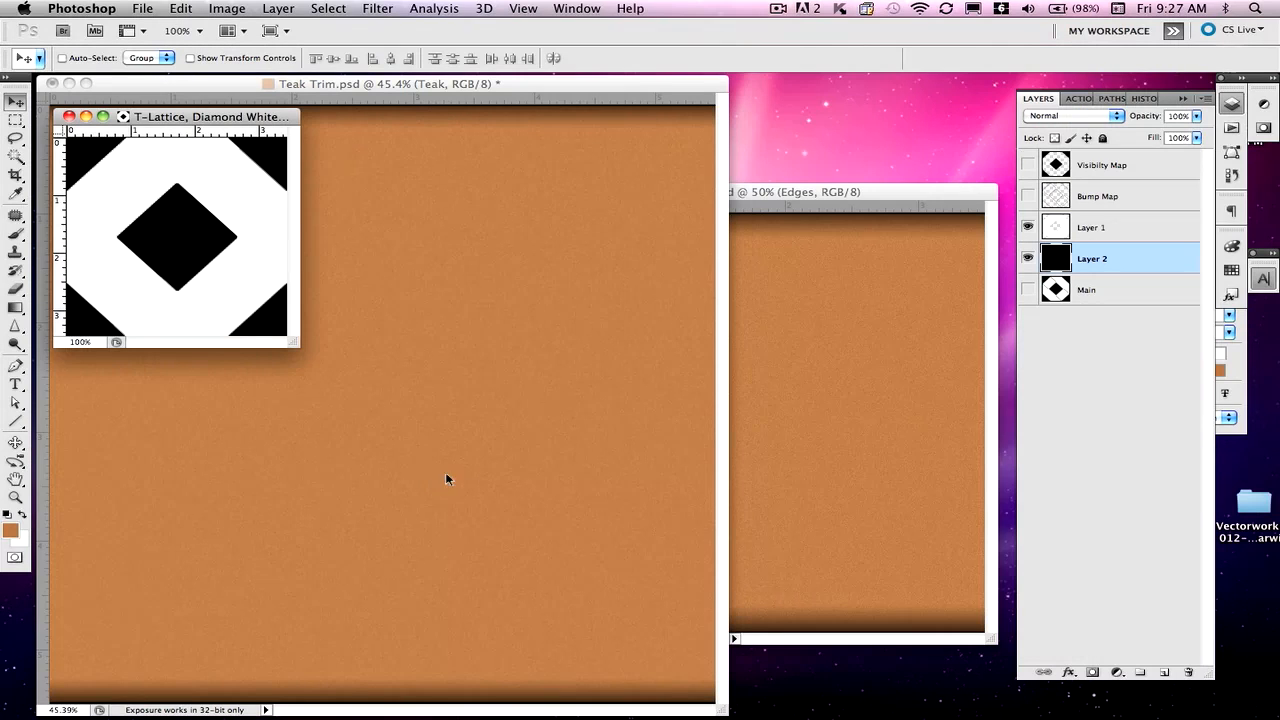
click(68, 116)
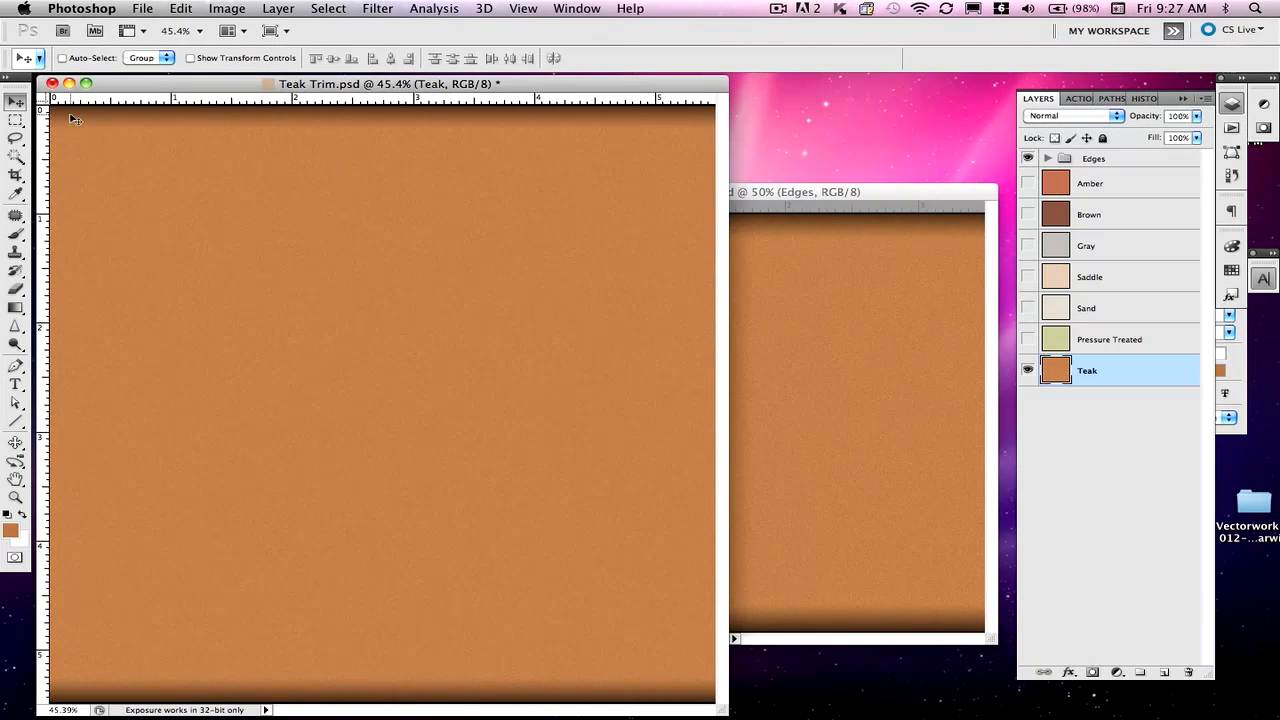